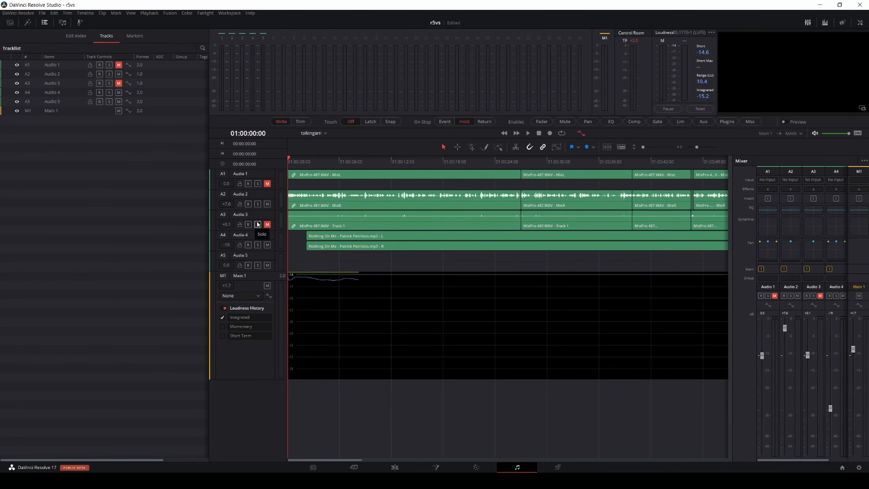
Step: Play the timeline with Audio 2 muted and unmuted to monitor its loudness, raising the Main 1 level to +3.3
left_click(268, 204)
left_click(528, 133)
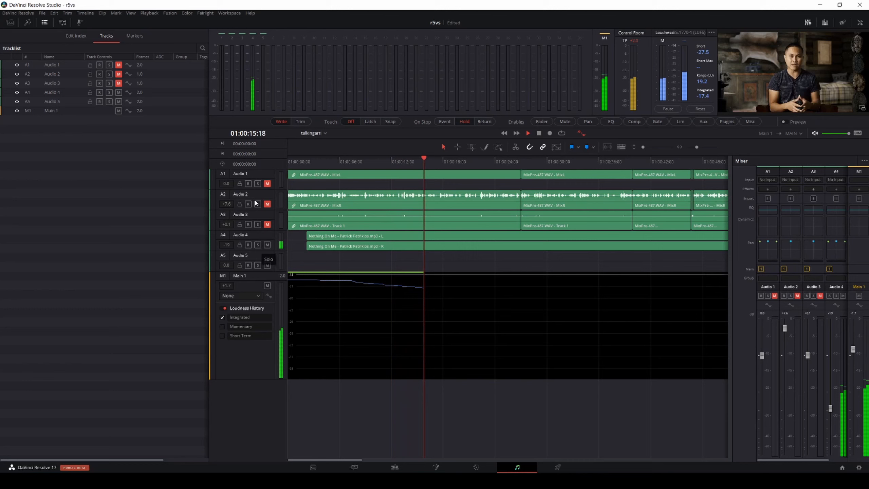
left_click(267, 204)
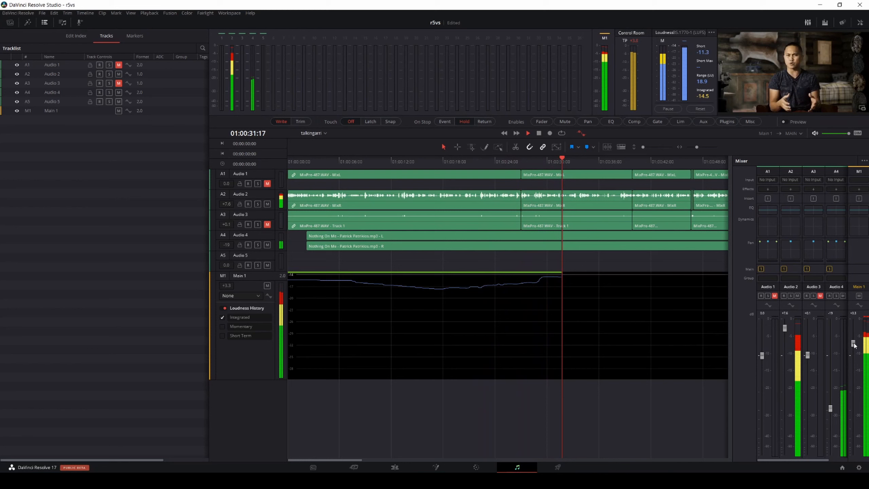
key("space")
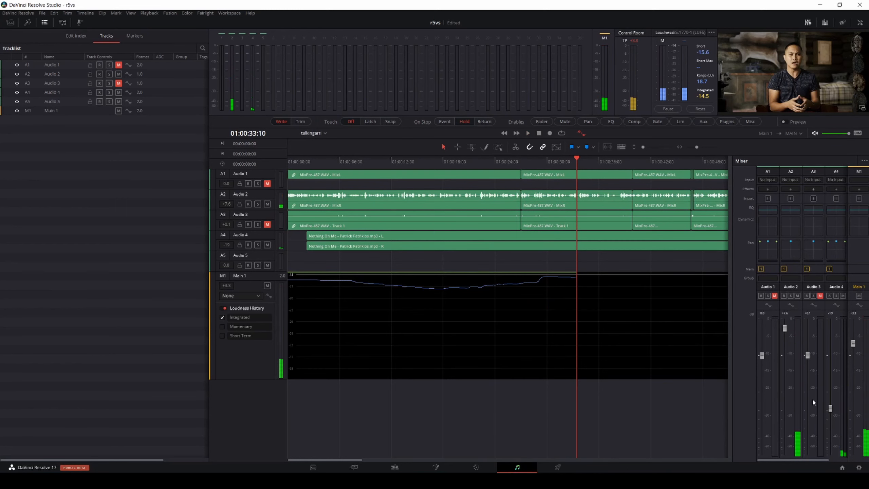
Step: Turn off Absolute Scale for the loudness meter so it uses the relative LU scale
left_click(711, 32)
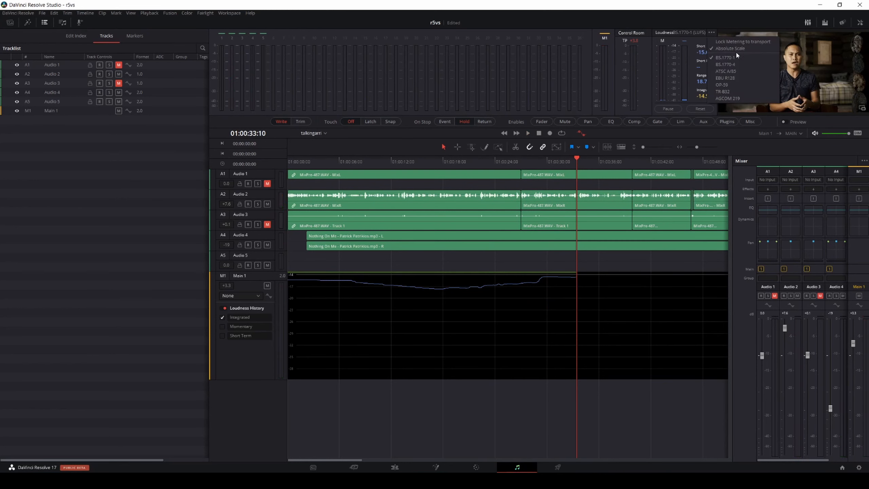
left_click(736, 50)
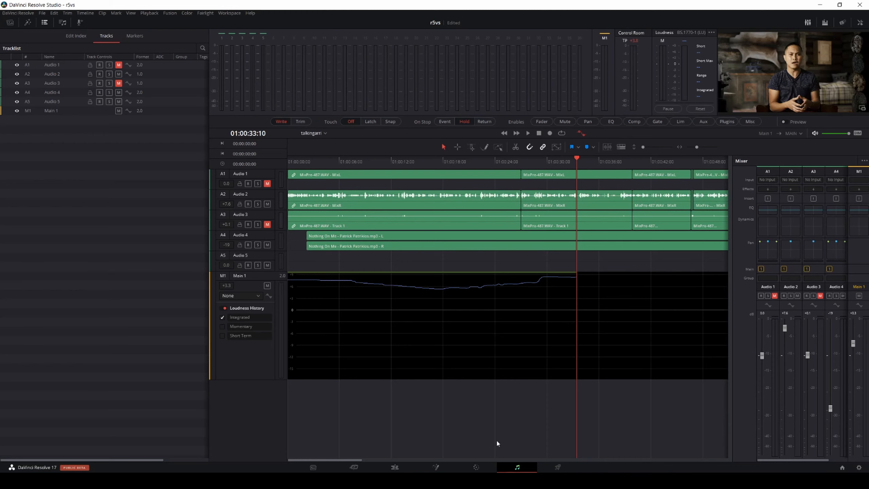
key("ctrl+minus")
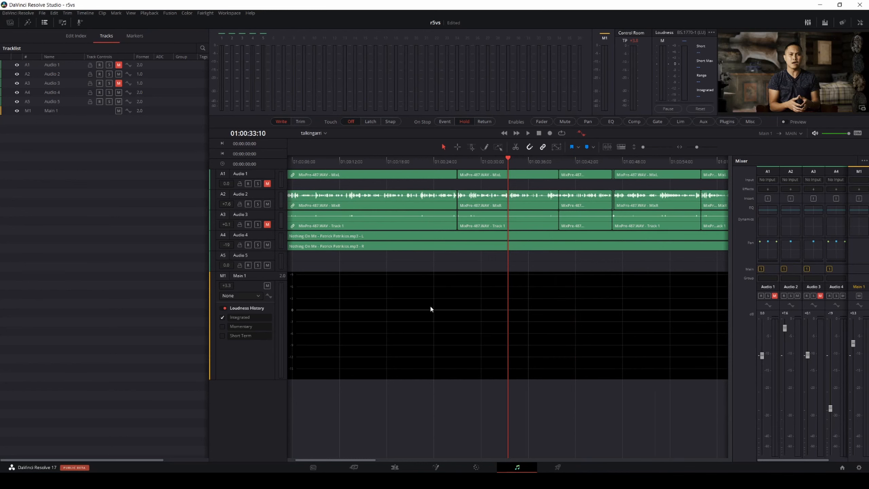
key("ctrl+minus")
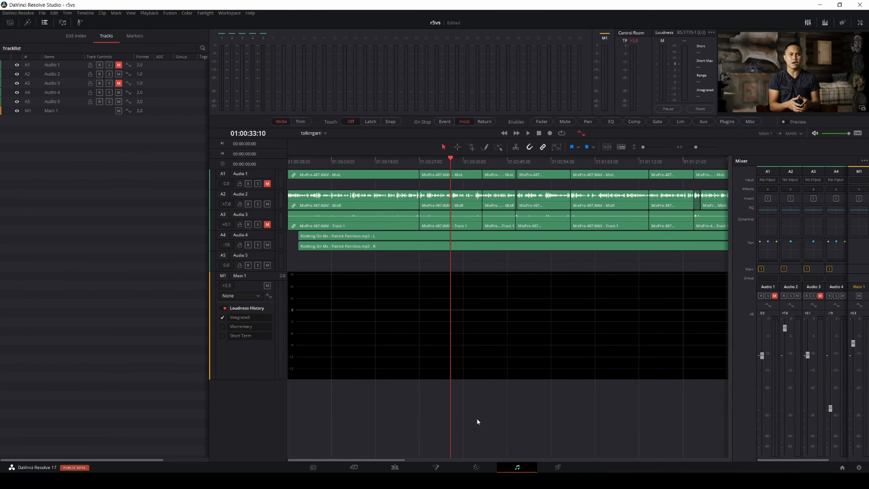
Step: Switch to the Edit page and open the floating video scopes window over the timeline
left_click(352, 467)
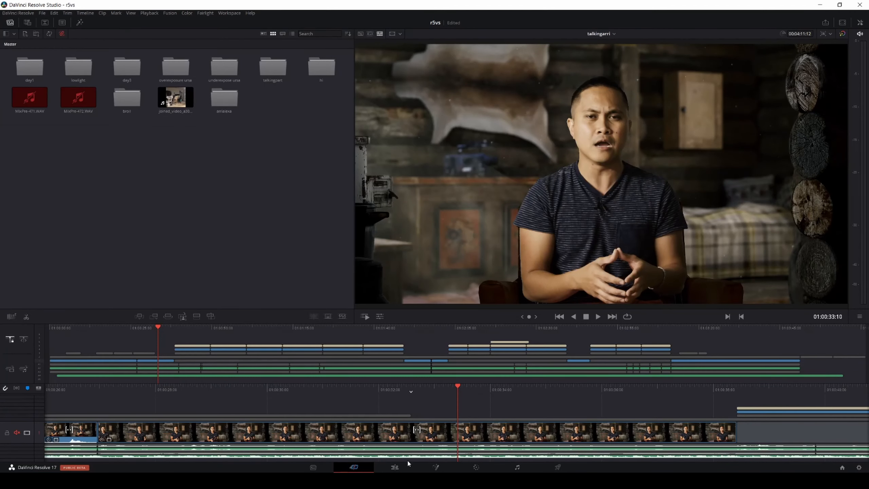
left_click(395, 467)
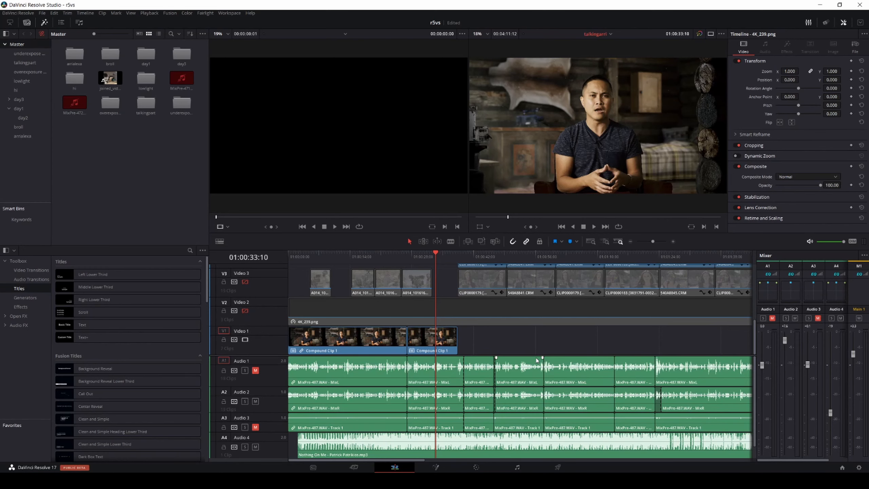
key("ctrl+shift+w")
left_click_drag(541, 202, 603, 198)
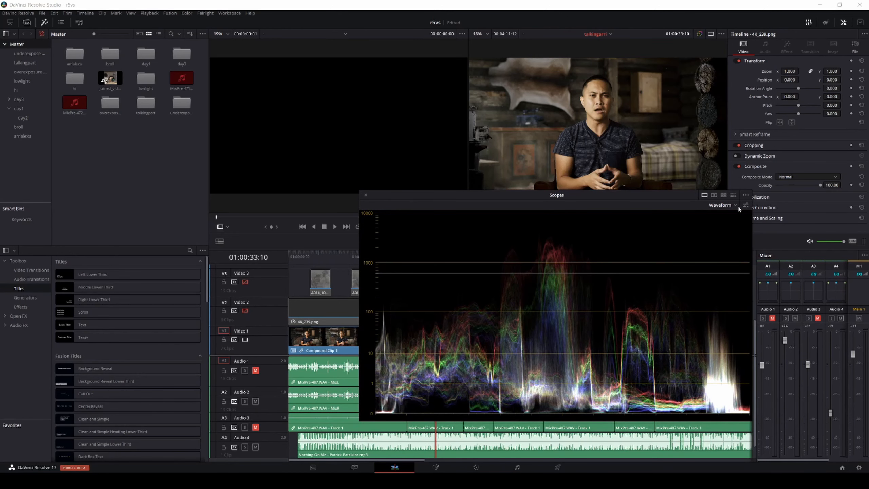
Step: Try the 10-bit and 12-bit waveform scale styles in the video scopes
left_click(746, 195)
mouse_move(777, 204)
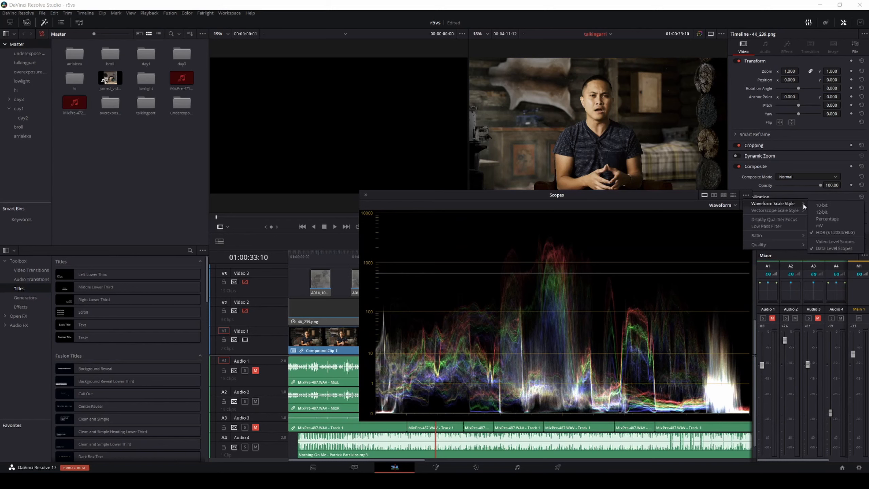
left_click(822, 205)
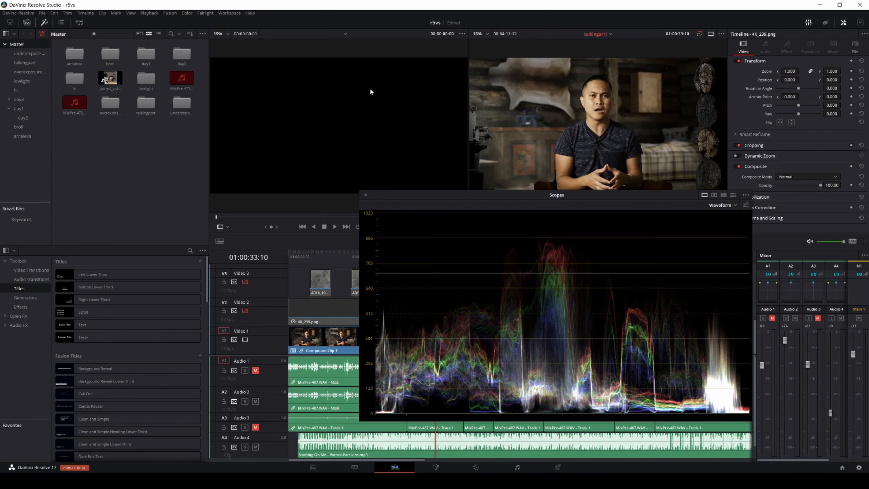
left_click(859, 467)
left_click(545, 417)
left_click(744, 204)
mouse_move(787, 204)
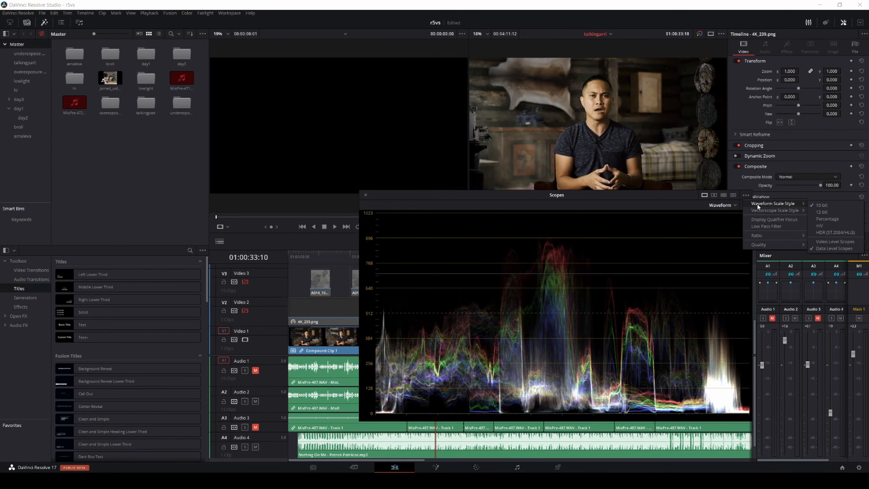
left_click(822, 212)
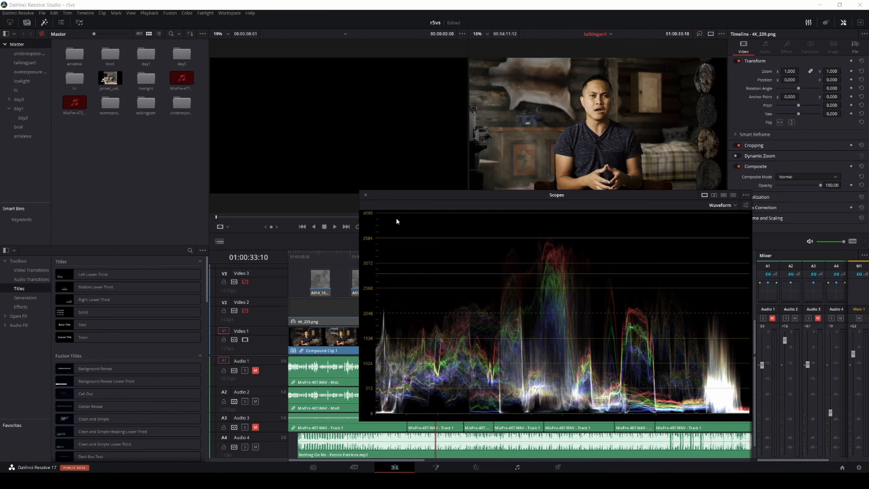
Step: Try the Percentage waveform scale style and set the scale back to HDR (ST.2084/HLG)
left_click(746, 196)
mouse_move(763, 204)
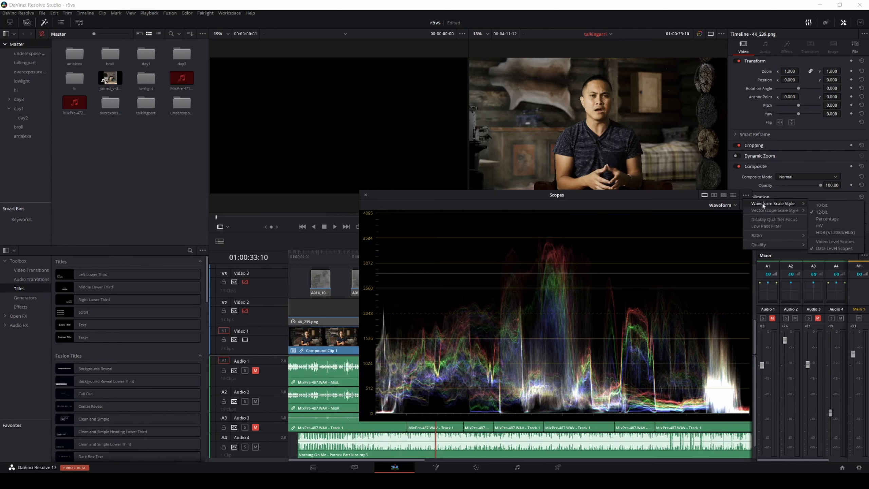
left_click(827, 219)
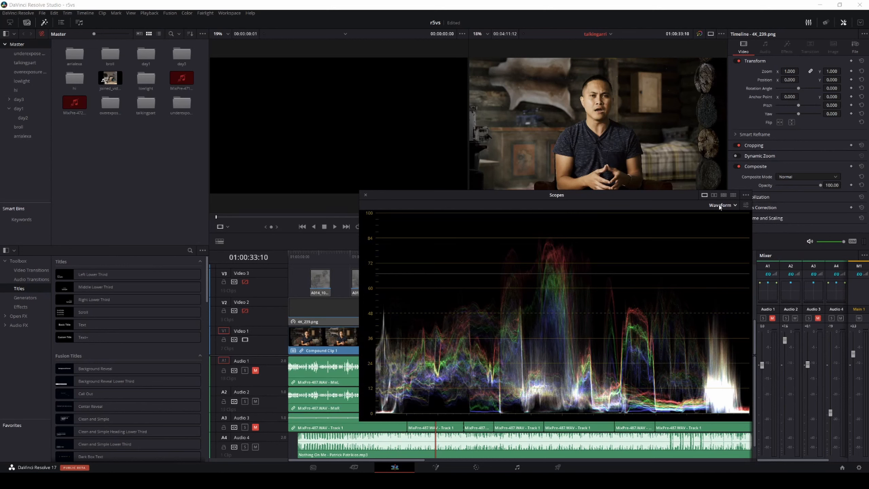
left_click(746, 195)
mouse_move(773, 203)
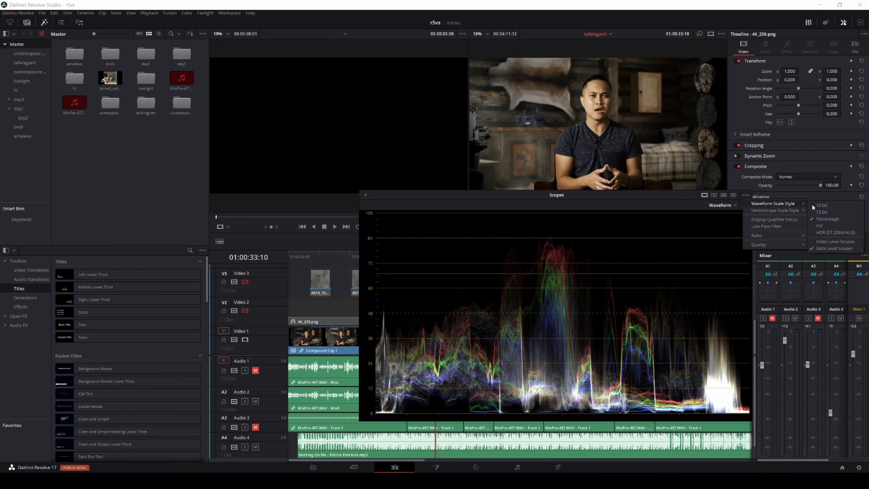
left_click(835, 232)
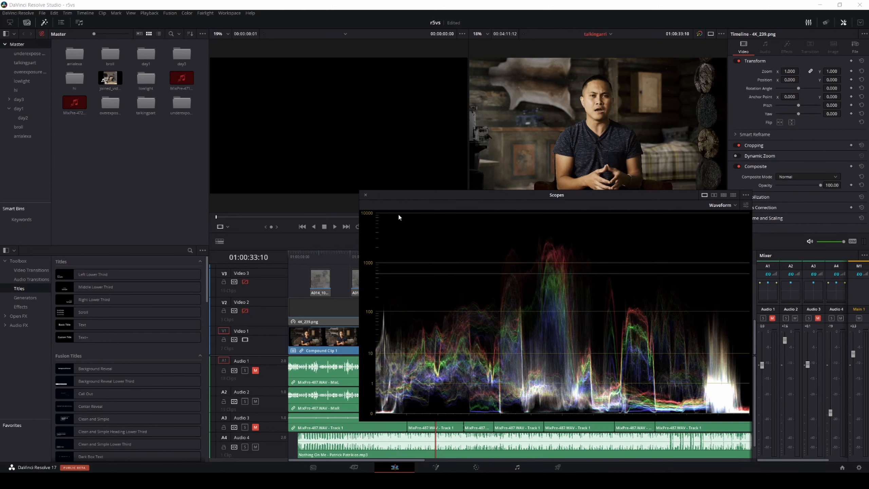
Step: Set the vectorscope scale style to Simplified
left_click(746, 195)
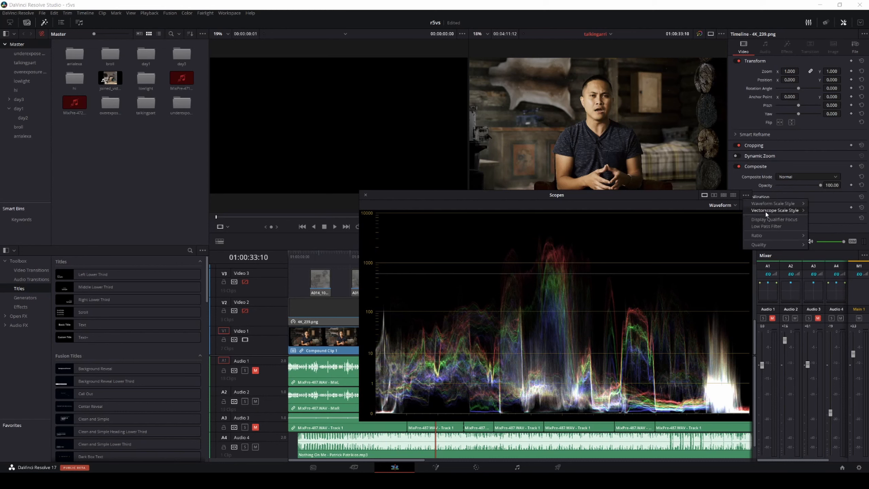
mouse_move(766, 211)
left_click(833, 225)
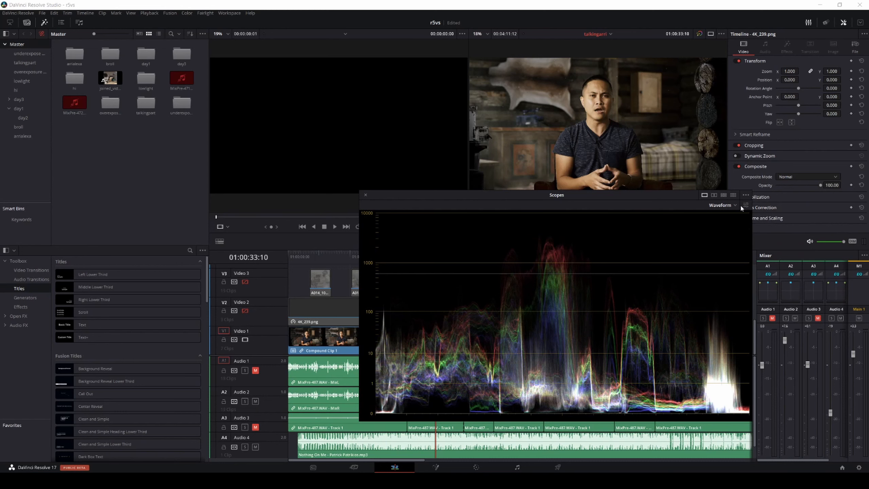
Step: Change the scopes window layout from a single waveform to a grid of nine scopes
left_click(745, 205)
left_click(666, 204)
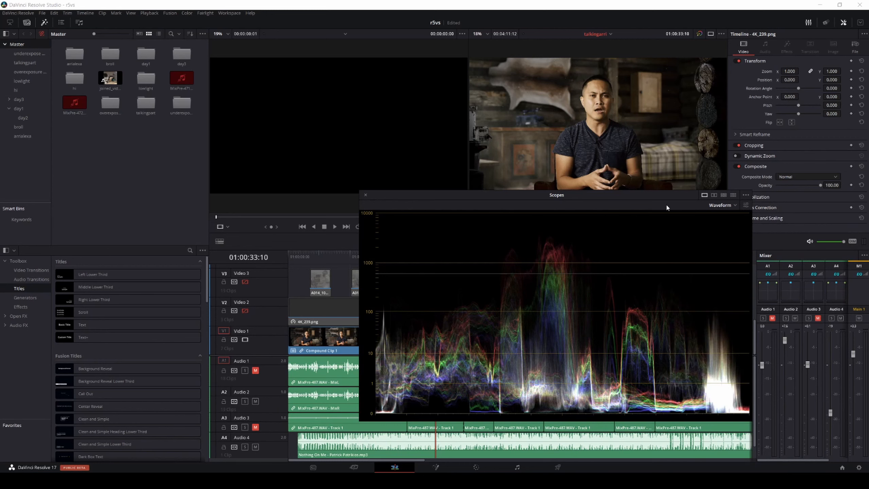
left_click(733, 196)
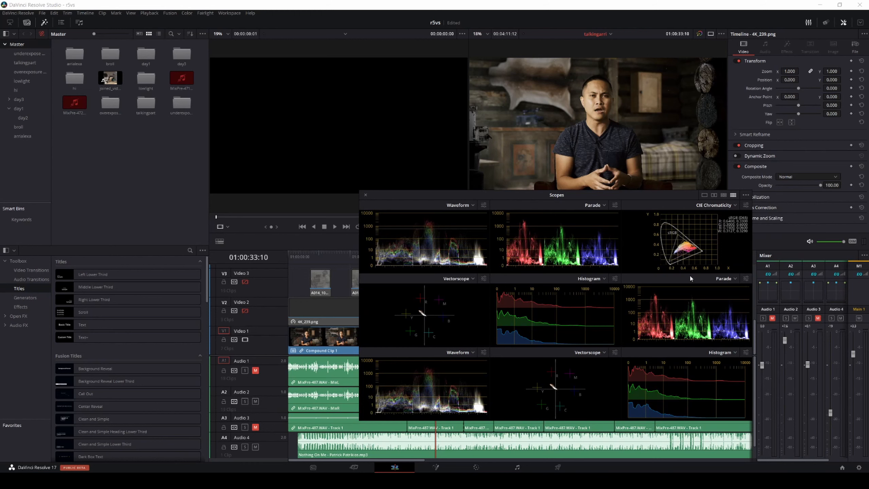
Step: Set the vectorscope scale style to Hue Vectors and dismiss the Storage Sense notification
left_click(746, 205)
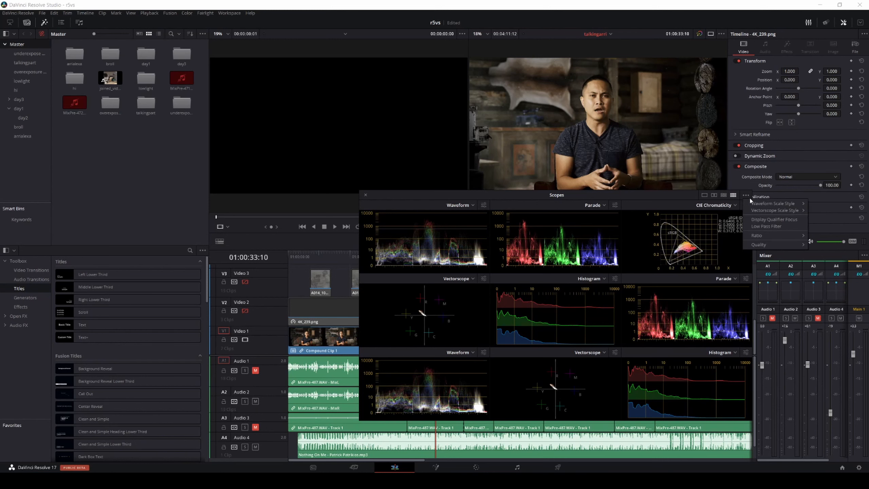
left_click(746, 195)
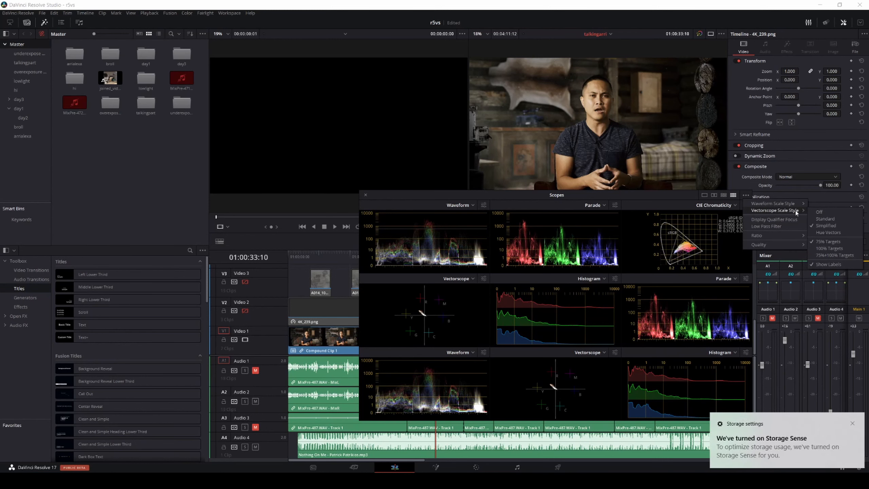
left_click(827, 233)
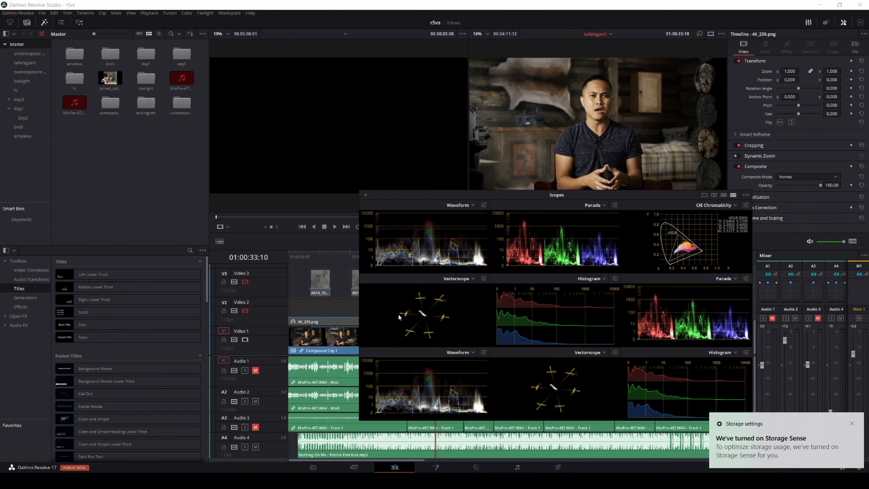
left_click(852, 424)
Step: Set the vectorscope graticule to use 100% Targets
left_click(746, 205)
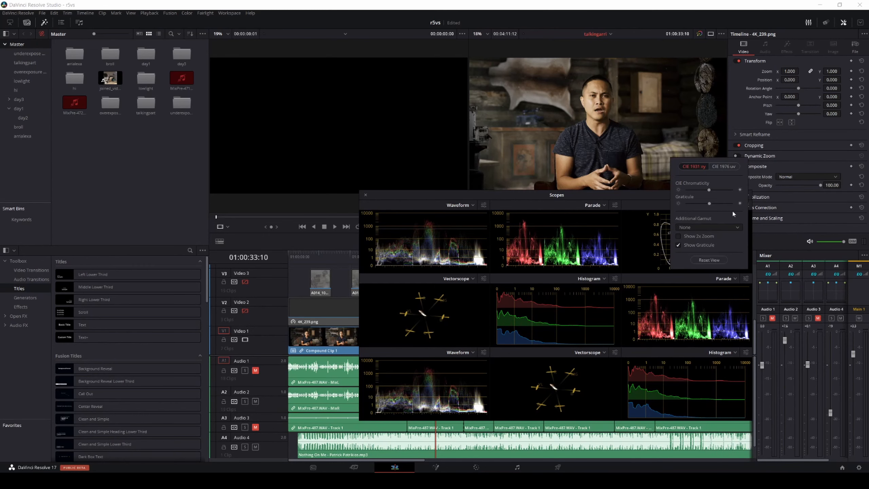
left_click(604, 196)
left_click(745, 194)
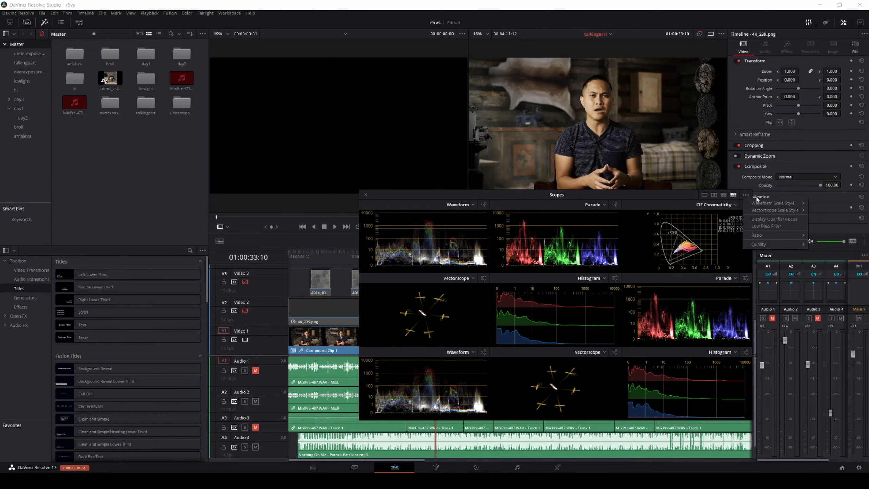
mouse_move(771, 212)
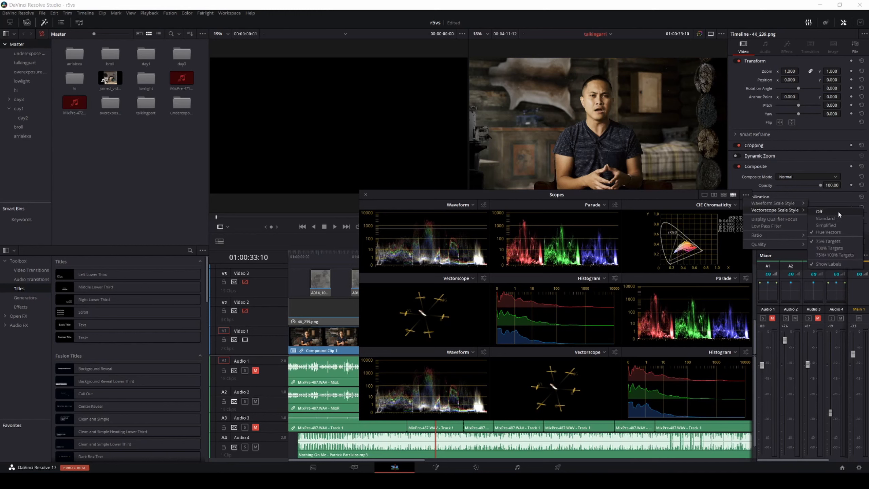
left_click(838, 248)
Step: Try Video Level Scopes for the waveform scale and return to Data Level Scopes
left_click(746, 205)
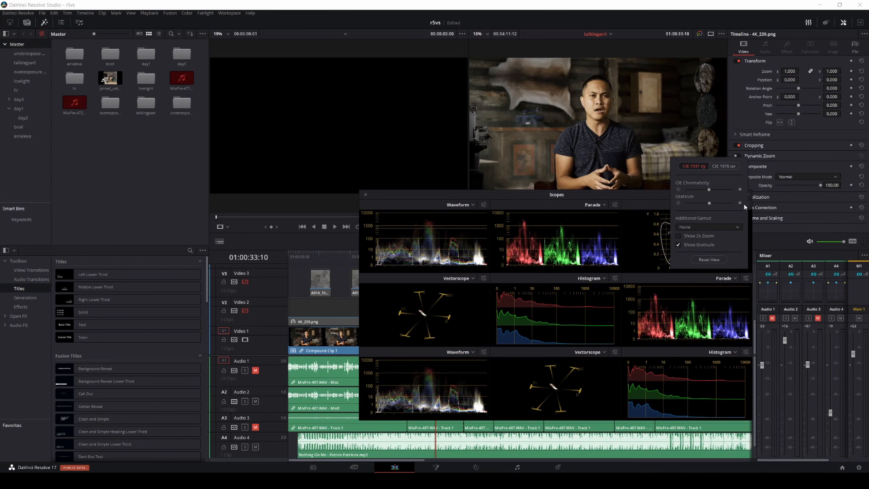
left_click(604, 192)
left_click(746, 195)
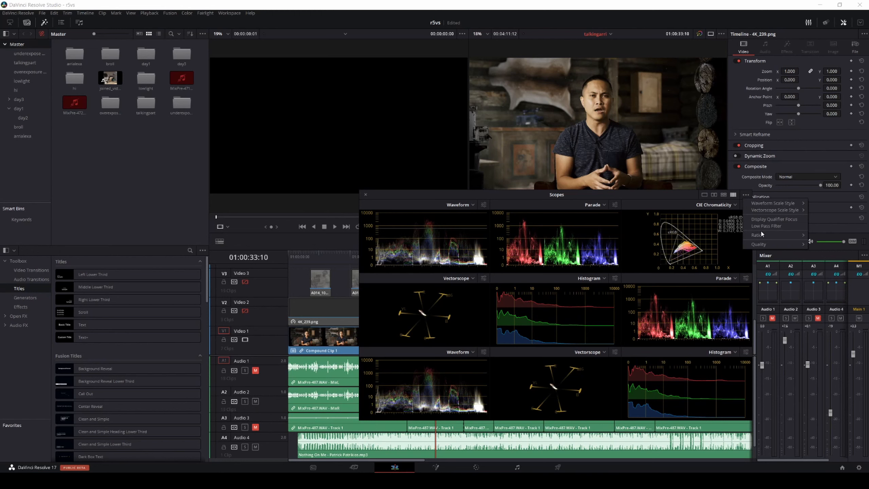
mouse_move(770, 203)
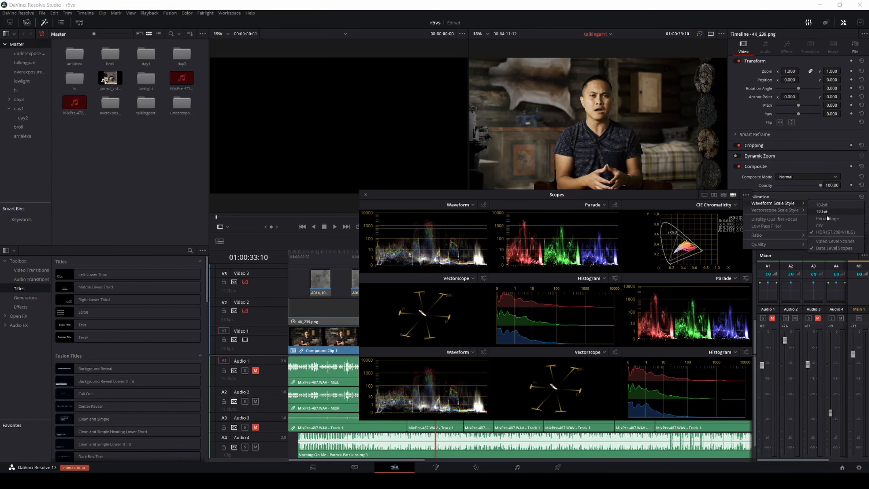
left_click(825, 241)
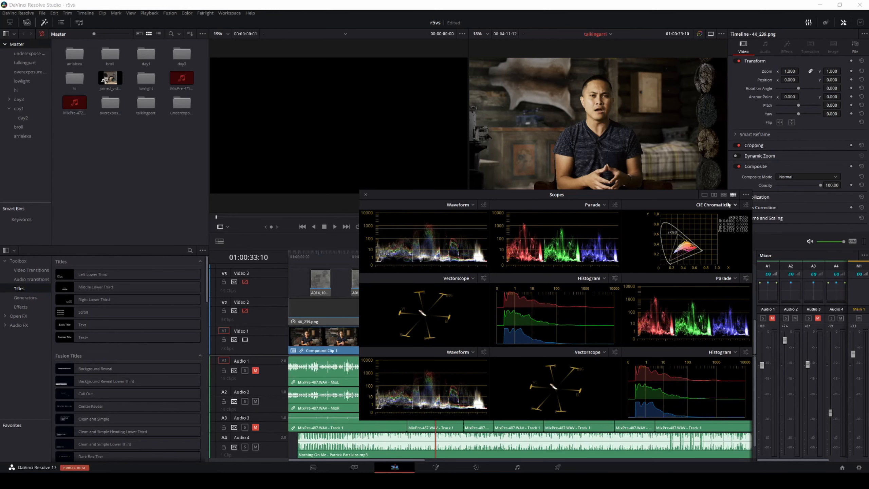
left_click(746, 194)
mouse_move(755, 203)
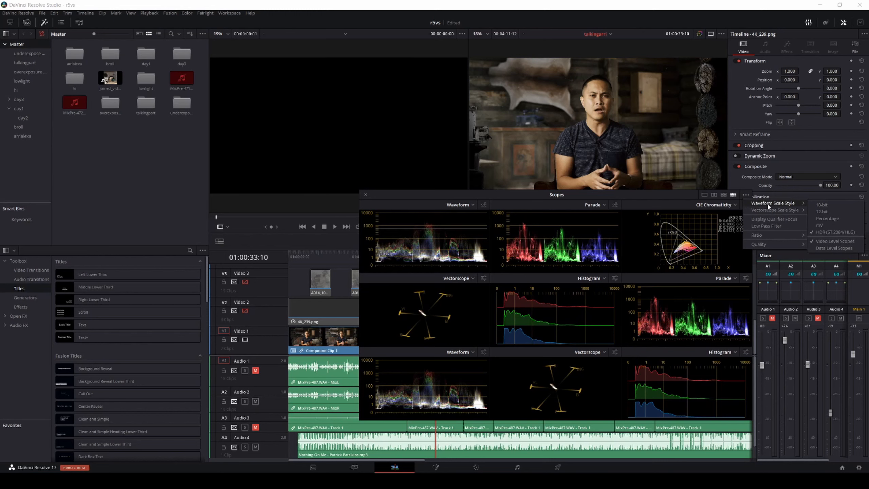
left_click(830, 249)
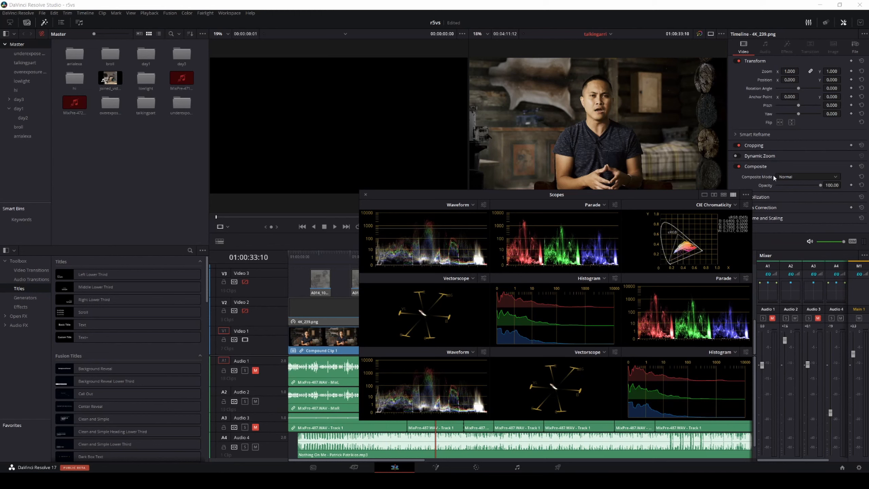
Step: Enable the Low Pass Filter for the video scopes
left_click(746, 195)
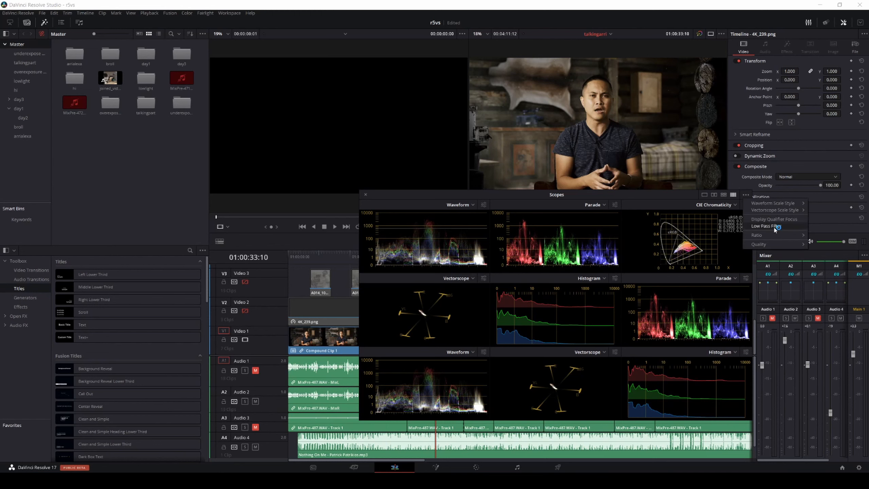
left_click(774, 228)
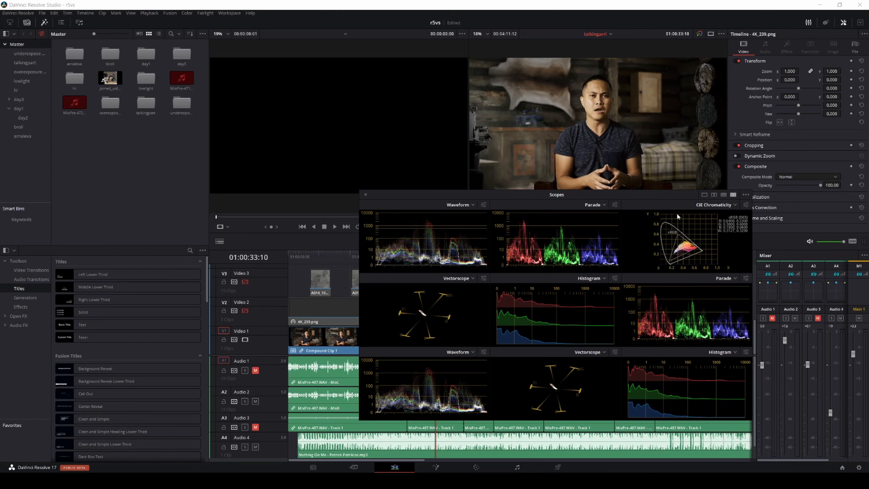
Step: Turn the scopes' Low Pass Filter off and back on to compare the traces
left_click(746, 194)
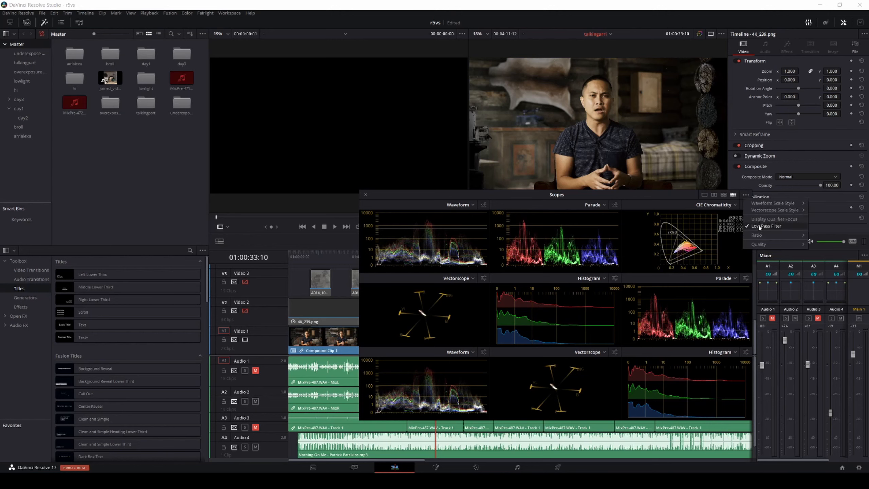
left_click(760, 227)
left_click(746, 195)
left_click(758, 227)
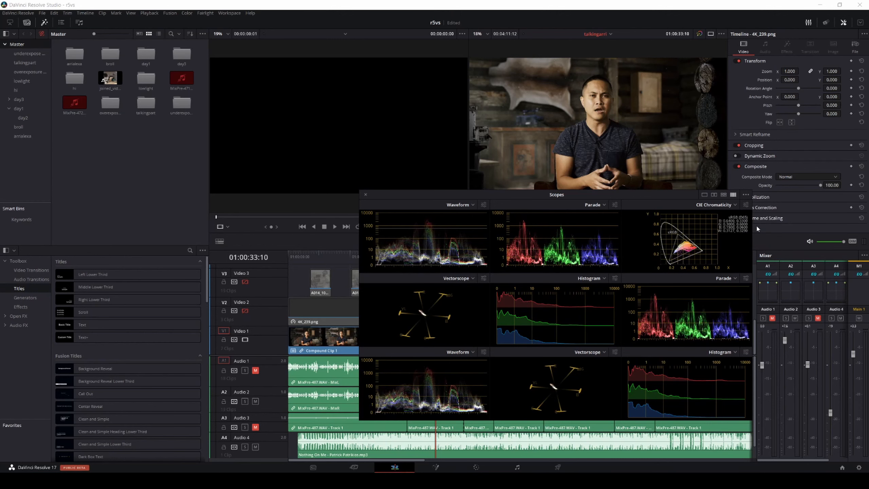
Step: Try the 4x3 ratio for the scopes, move the Scopes window higher, and return the ratio to 16x9
left_click(746, 194)
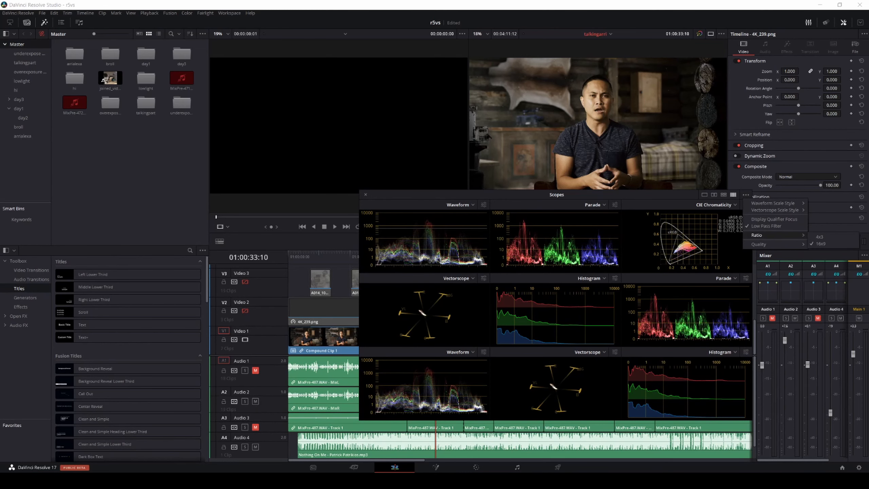
left_click(830, 240)
left_click_drag(607, 203, 608, 168)
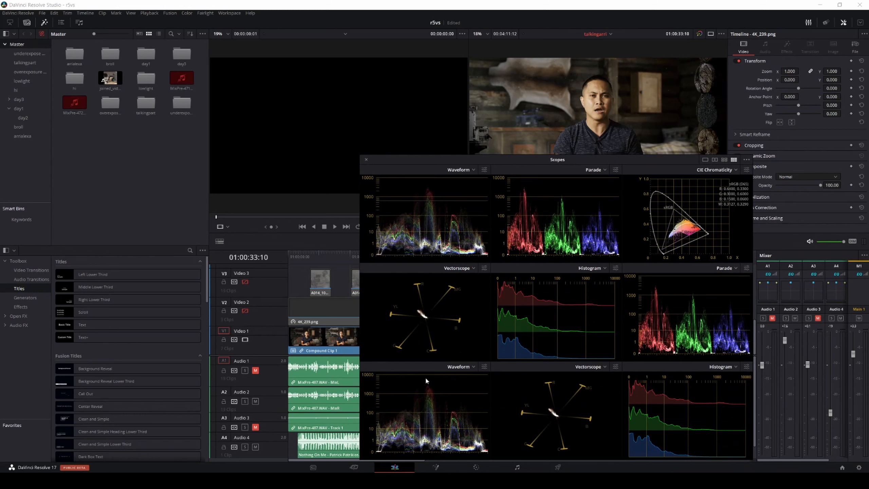
left_click(746, 160)
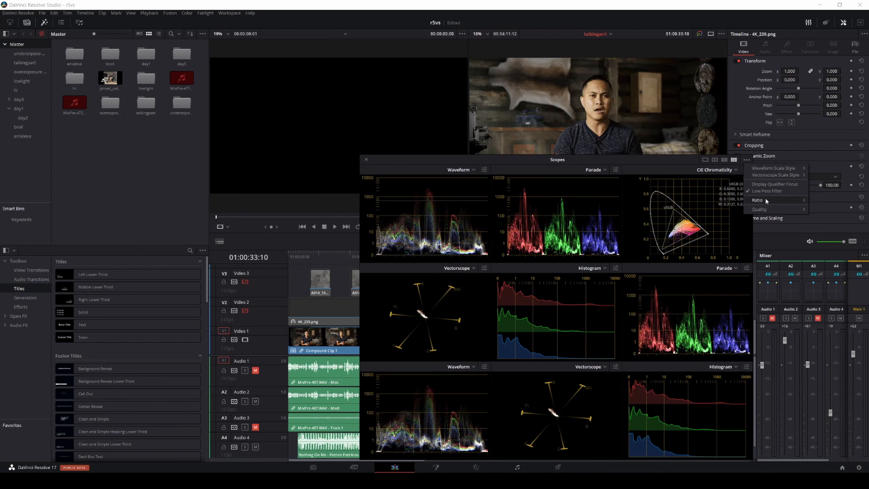
mouse_move(787, 201)
left_click(827, 207)
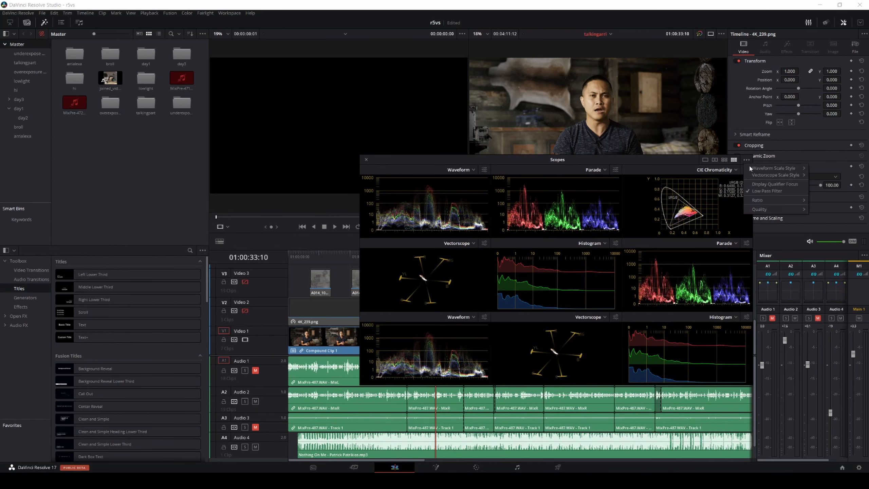
Step: Reposition the Scopes window and switch it to a single waveform scope
left_click(714, 170)
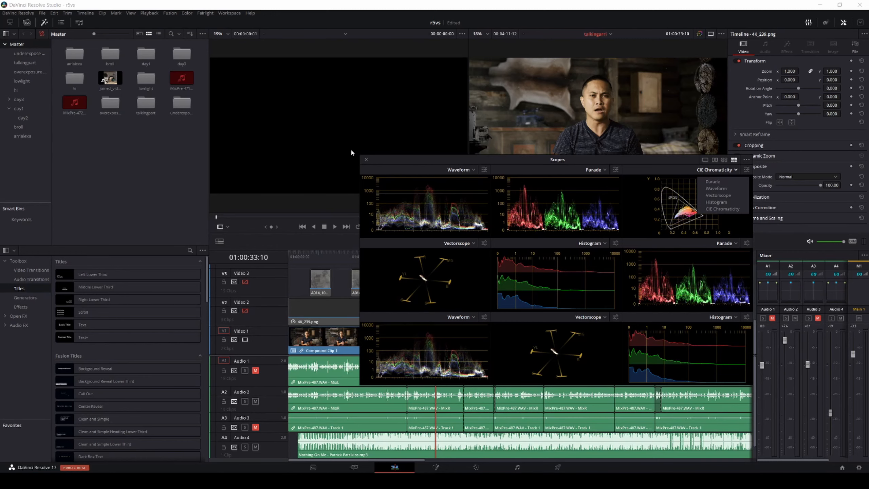
left_click_drag(651, 159, 520, 184)
left_click(599, 184)
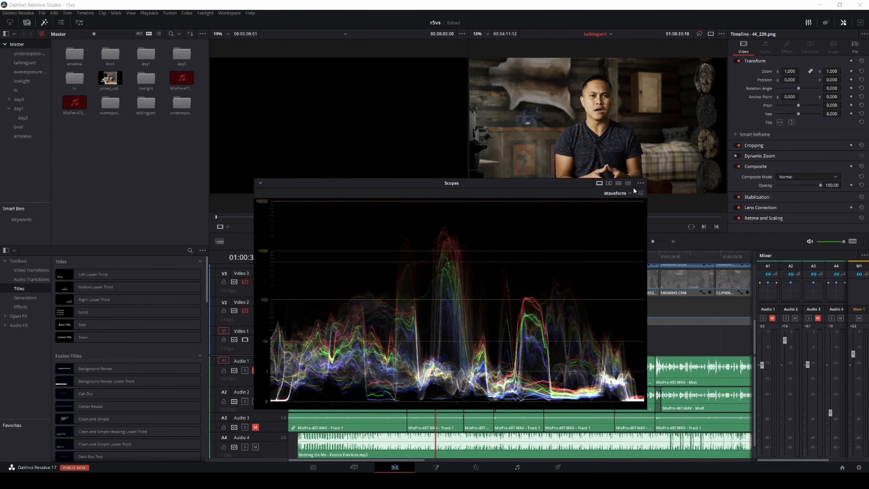
Step: Review the waveform scale style options and close the Scopes window
left_click(641, 194)
mouse_move(671, 194)
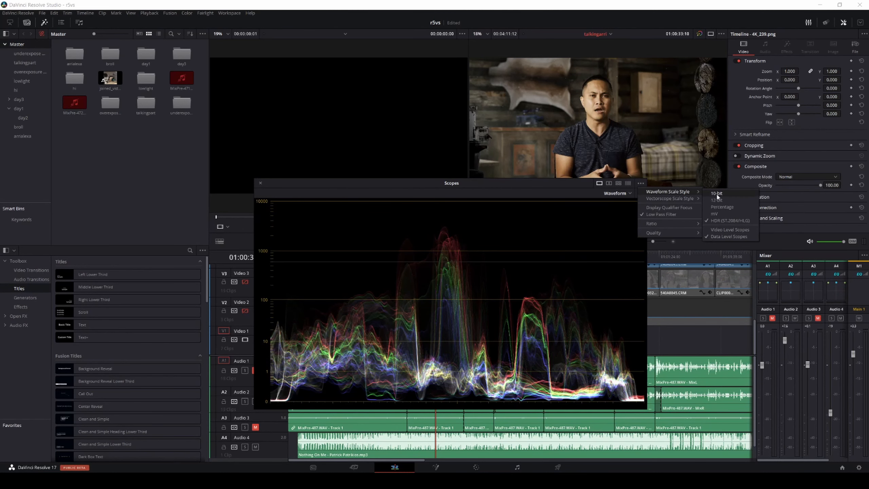
left_click(293, 180)
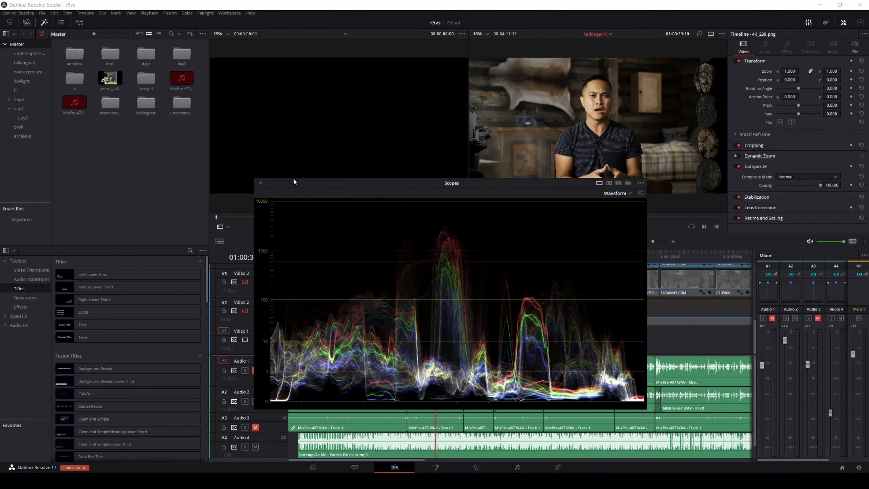
left_click(260, 184)
Step: Zoom the timeline out to the whole edit and move the playhead to 01:00:26:23
scroll(558, 326, "down", 3)
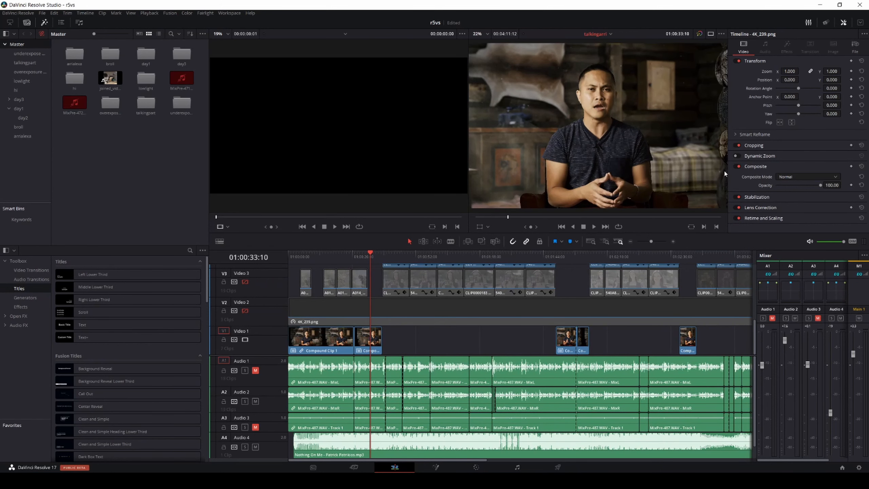
scroll(724, 170, "down", 2)
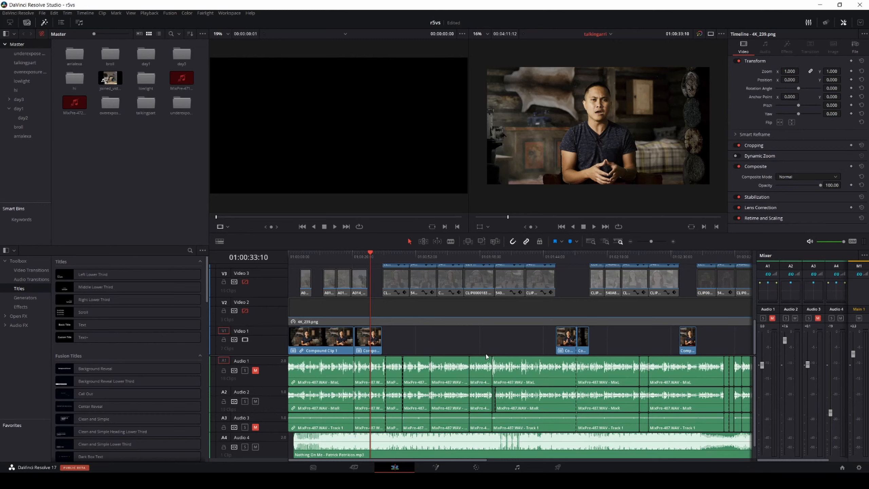
scroll(485, 354, "down", 1)
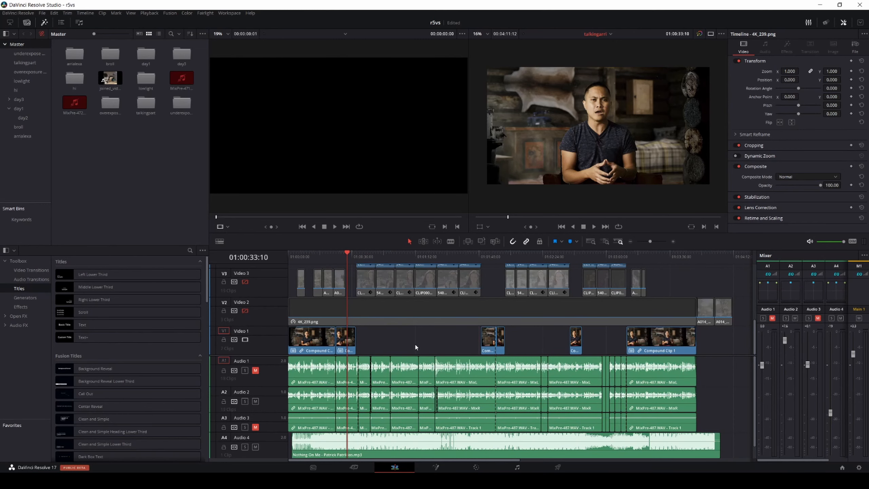
left_click(338, 258)
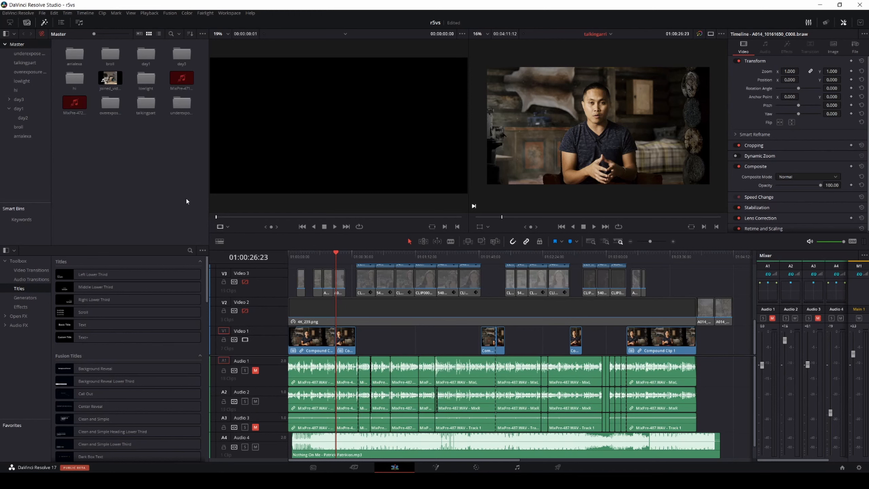
Step: Browse the media pool bins, including talkingpart, hi, day1, day2 and arrialexa, and examine the viewer's timeline list
left_click(27, 54)
left_click(26, 63)
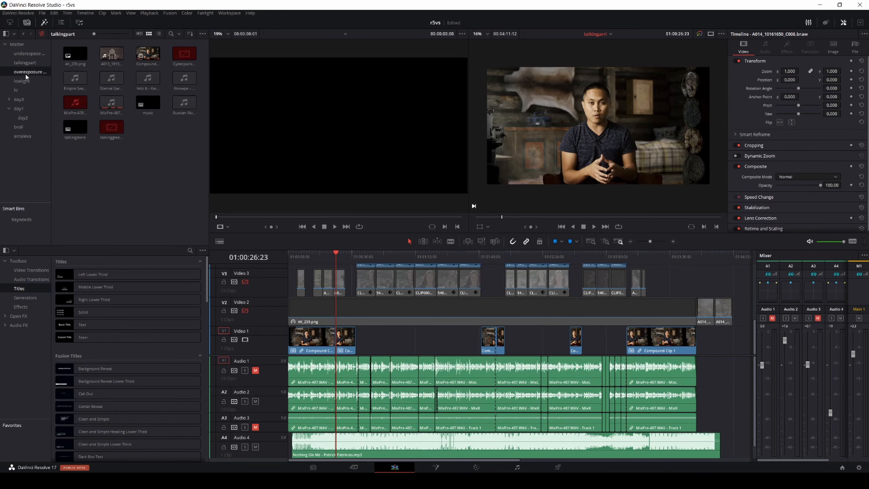
left_click(23, 81)
left_click(20, 90)
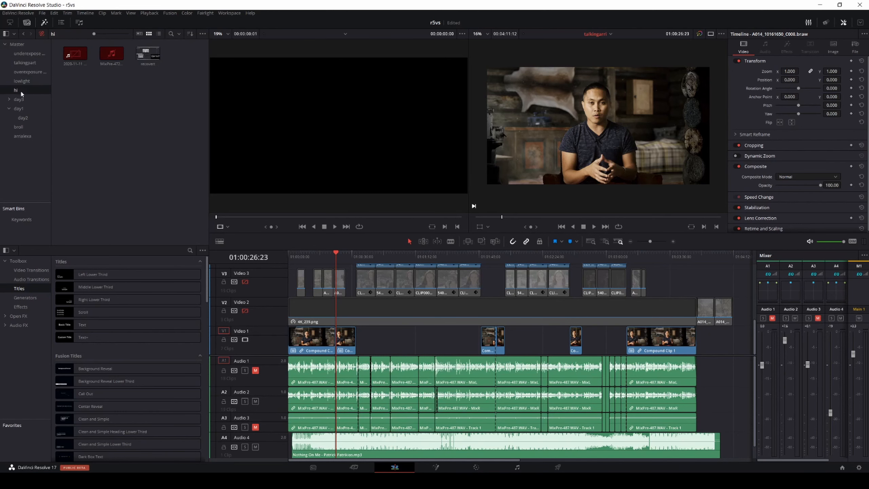
left_click(21, 110)
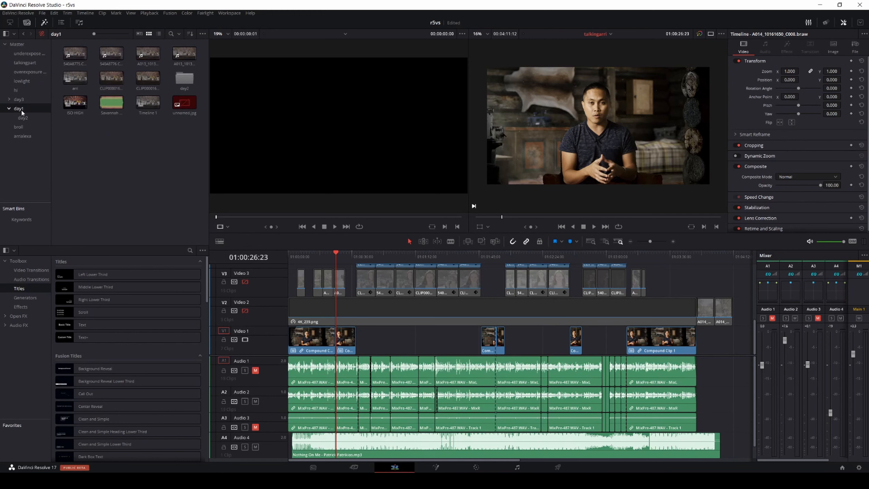
left_click(23, 117)
left_click(19, 126)
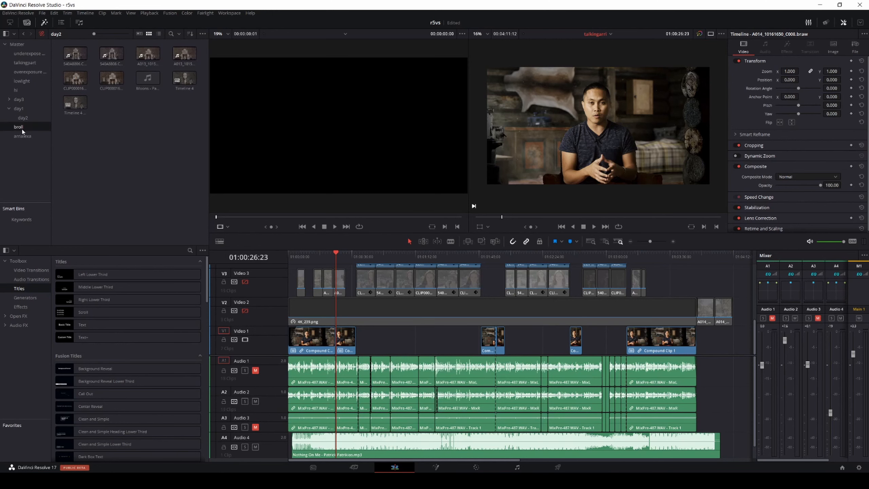
left_click(25, 138)
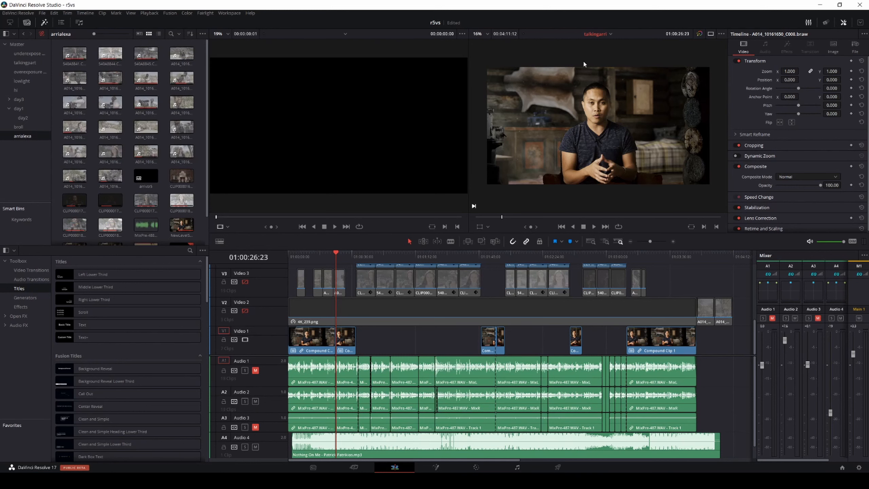
left_click(611, 35)
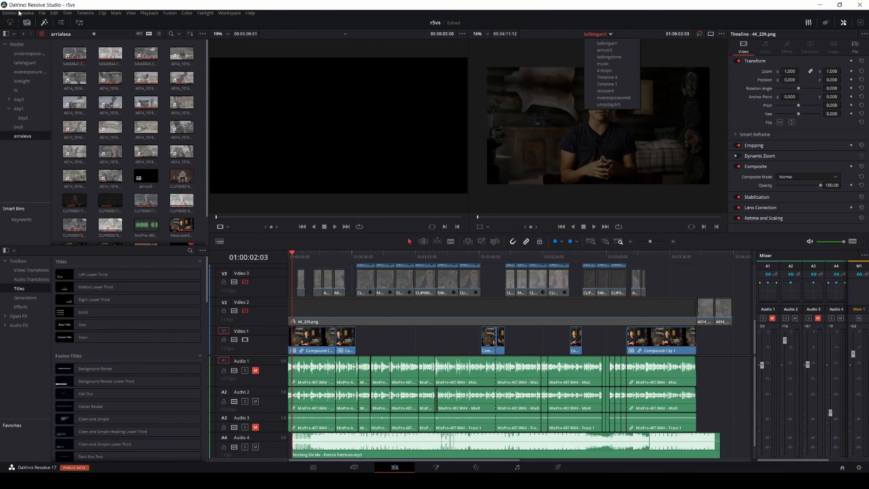
Step: Set the timeline sort order to Alphabetic in the user interface preferences and save them
left_click(18, 14)
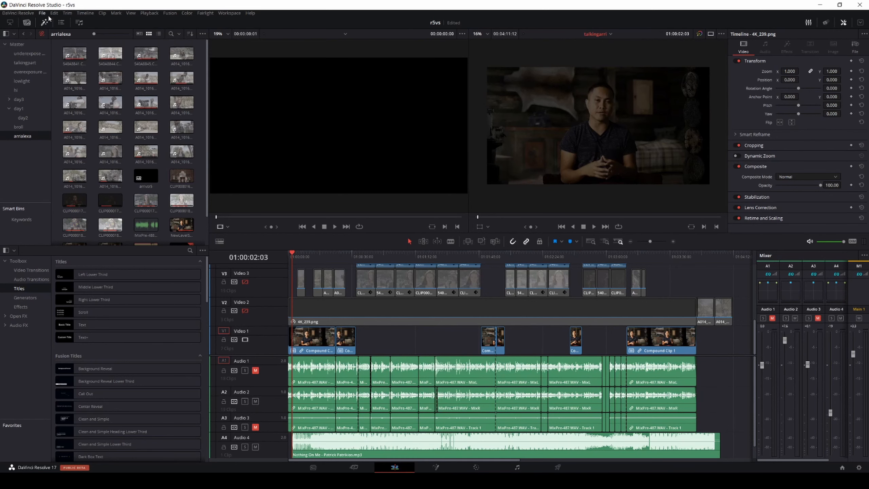
left_click(22, 46)
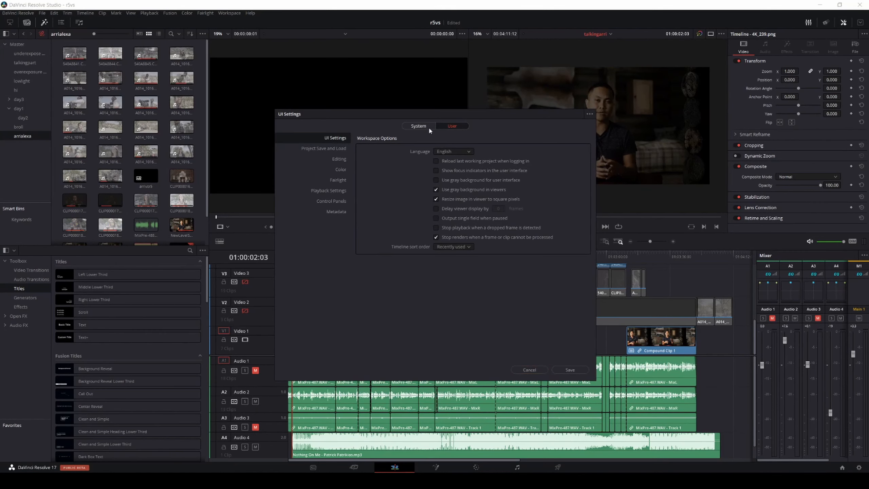
left_click(418, 127)
left_click(445, 126)
left_click(458, 248)
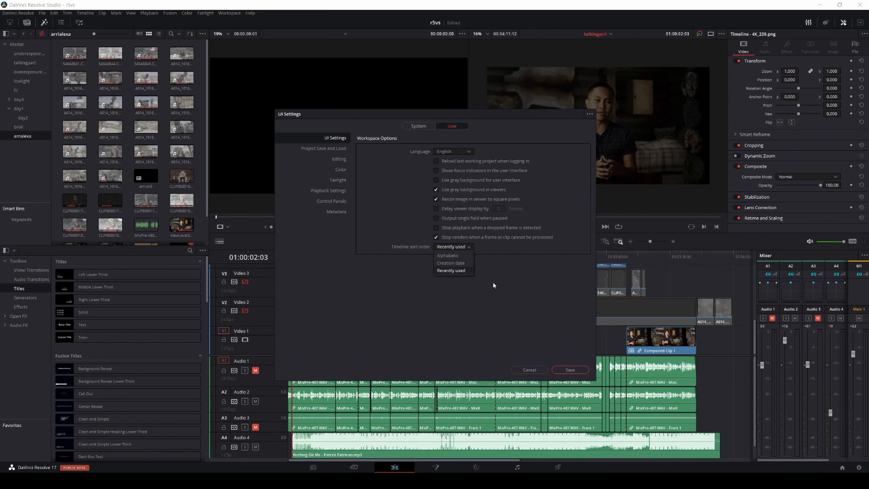
left_click(465, 248)
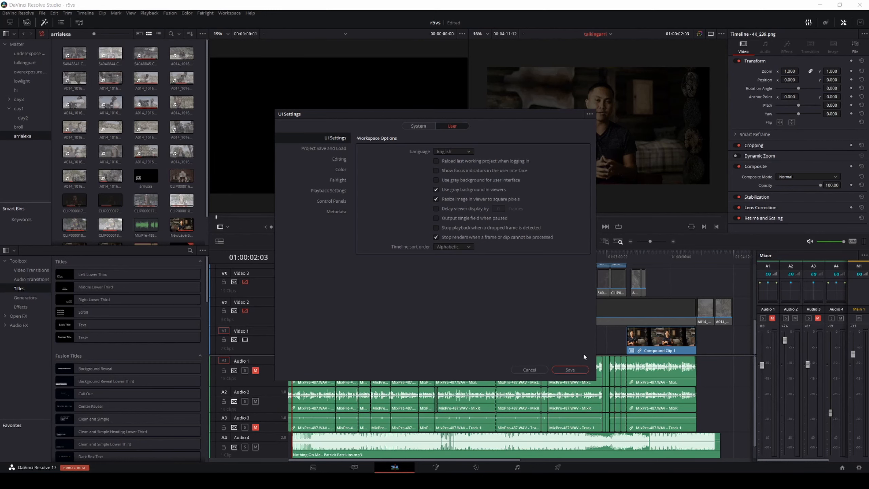
left_click(571, 370)
Step: Check the sorted timeline list by opening several timelines in turn, including 4 stops, arri and talkingdone
left_click(610, 34)
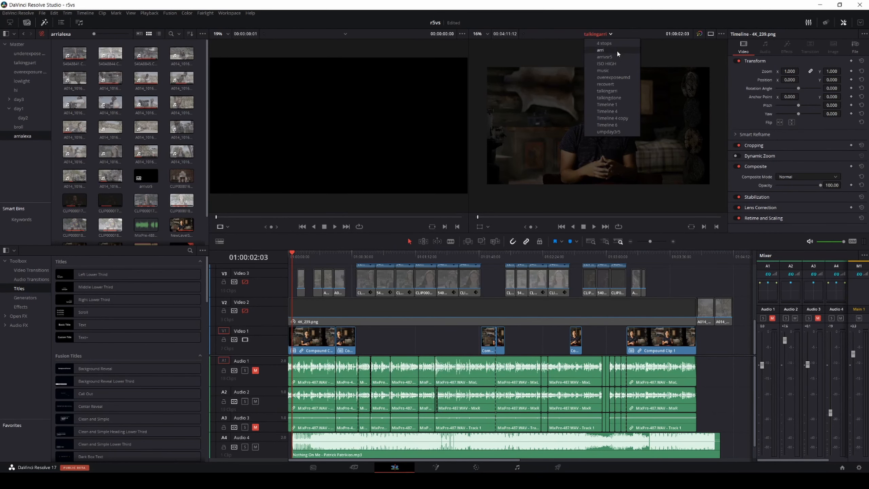
left_click(616, 42)
left_click(610, 35)
key("Escape")
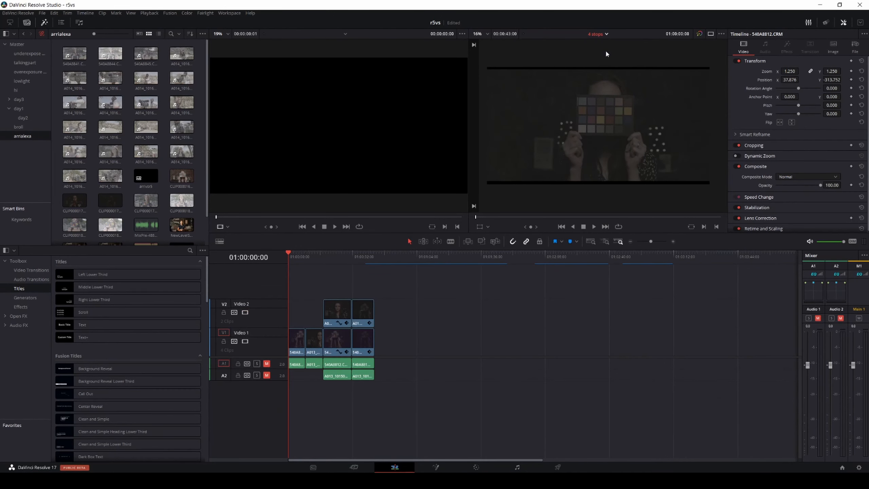
left_click(603, 34)
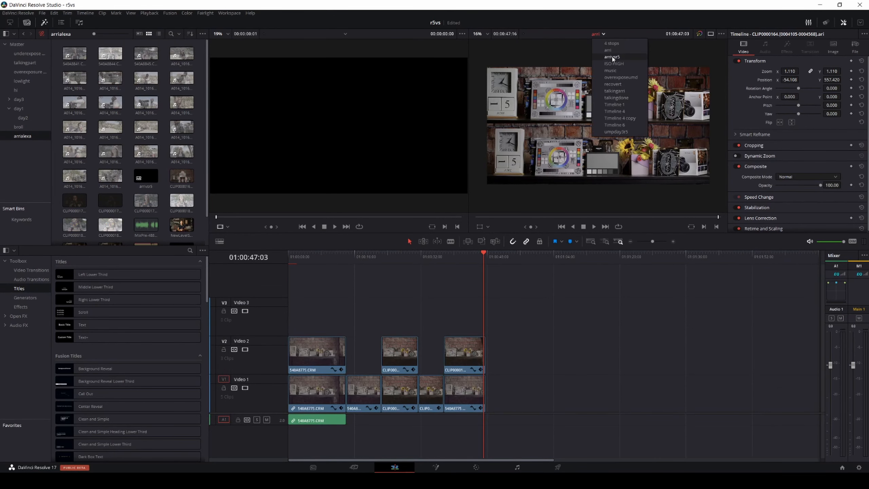
left_click(613, 57)
left_click(604, 33)
key("Escape")
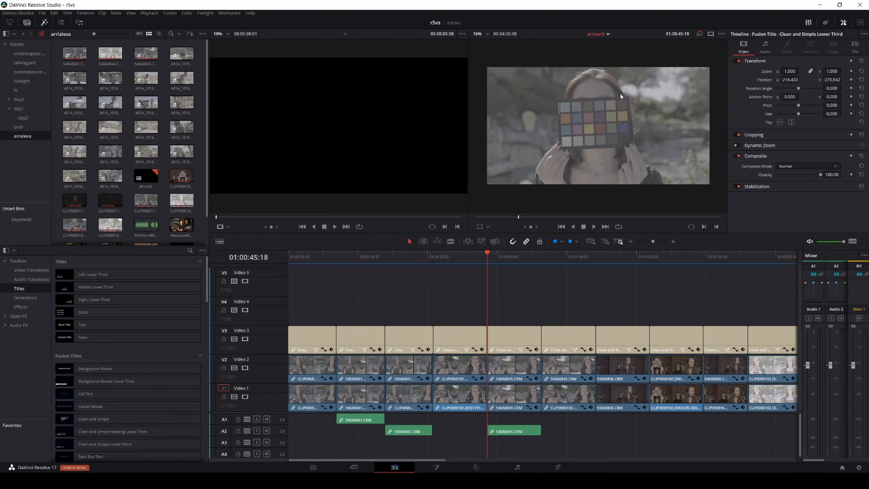
Step: Open the umpday3r5 timeline and show it on the Color page
left_click(616, 34)
left_click(608, 131)
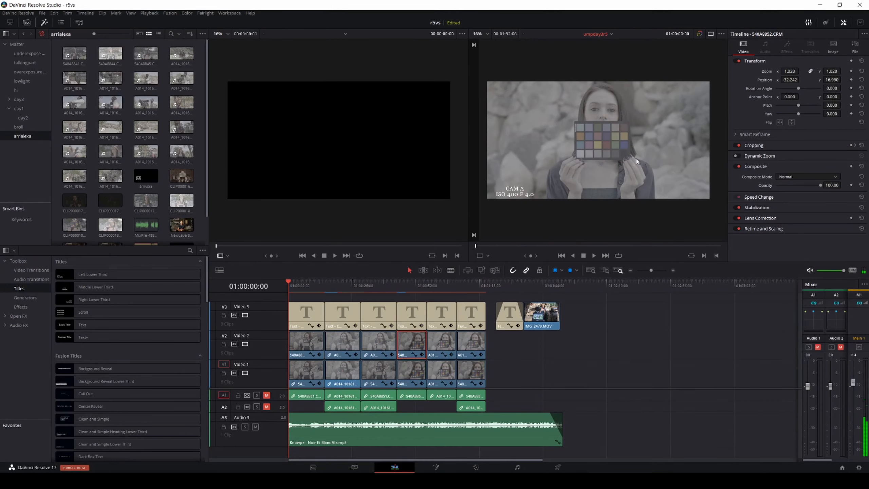
left_click(477, 467)
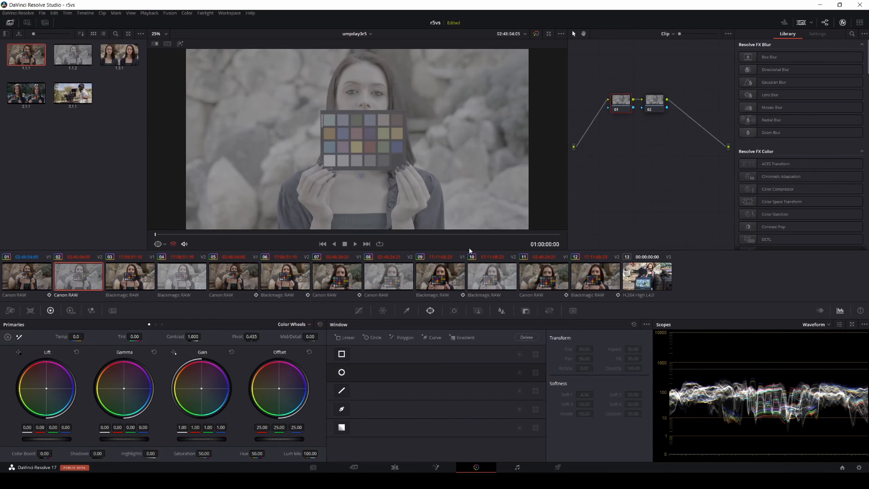
Step: Select node 02 and reset its Lift wheel
left_click(663, 103)
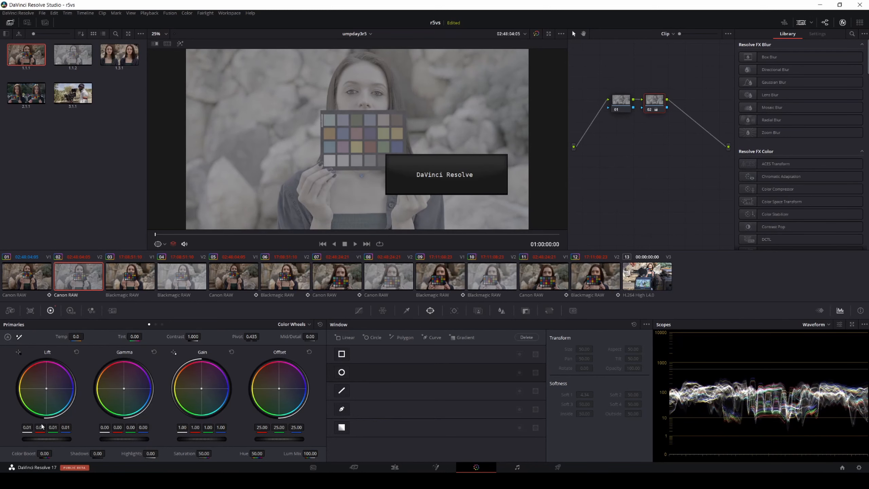
left_click(76, 352)
left_click_drag(25, 427, 25, 427)
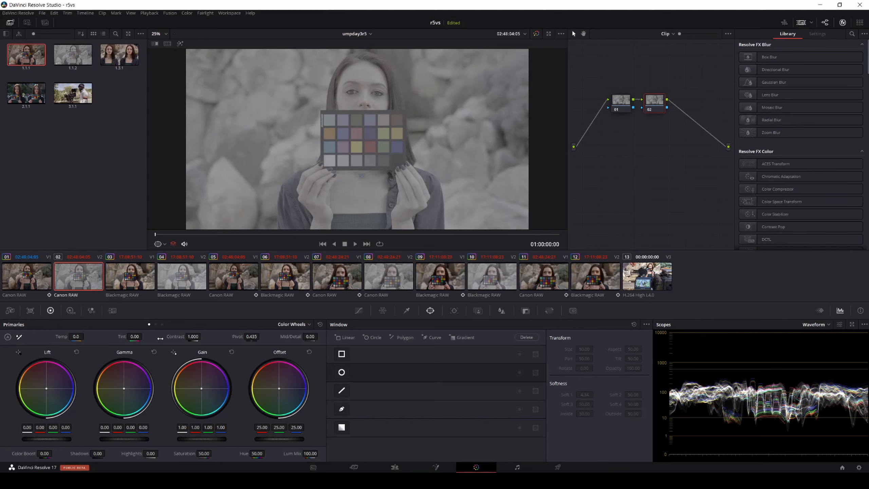
Step: Try fine contrast adjustments on node 02 starting from 1.001, then reset the contrast
left_click(193, 337)
type("1.001")
key("Up")
key("Up")
key("Up")
key("Up")
key("Up")
key("Up")
key("Up")
key("Up")
key("Up")
key("Up")
key("Up")
key("Up")
key("Up")
key("Up")
key("Up")
key("Up")
key("Up")
key("Up")
key("Up")
key("Up")
key("Up")
key("Up")
key("Up")
key("Up")
key("Up")
key("Up")
key("Up")
key("Up")
key("Down")
key("Down")
key("Down")
key("Down")
key("Down")
key("Down")
key("Down")
key("Down")
key("Down")
key("Down")
key("Down")
key("Down")
key("Down")
key("Down")
key("Down")
key("Down")
key("Down")
key("Down")
key("Down")
key("Down")
key("Down")
key("Down")
key("Down")
double_click(185, 336)
Step: Lower node 02's Lift to -0.11 on all channels and its luminance value to -0.19
scroll(40, 416, "down", 8)
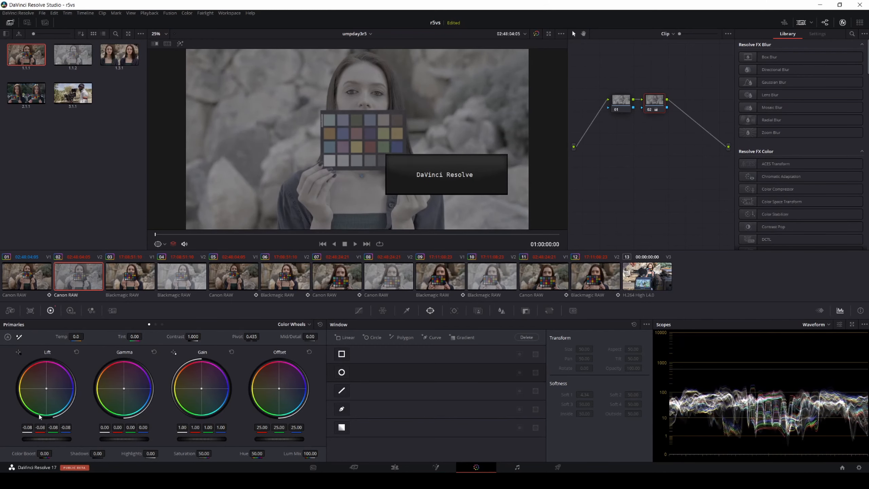
scroll(40, 416, "down", 3)
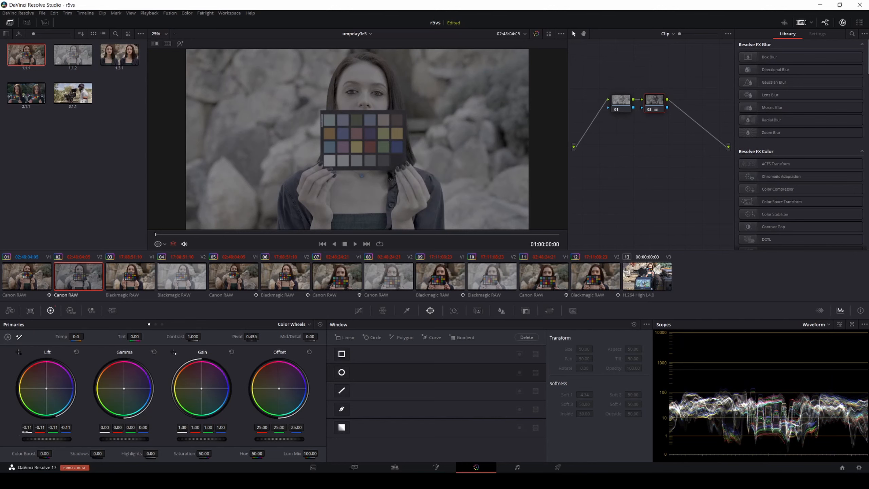
double_click(27, 429)
type("-0.12")
key("Down")
key("Down")
key("Down")
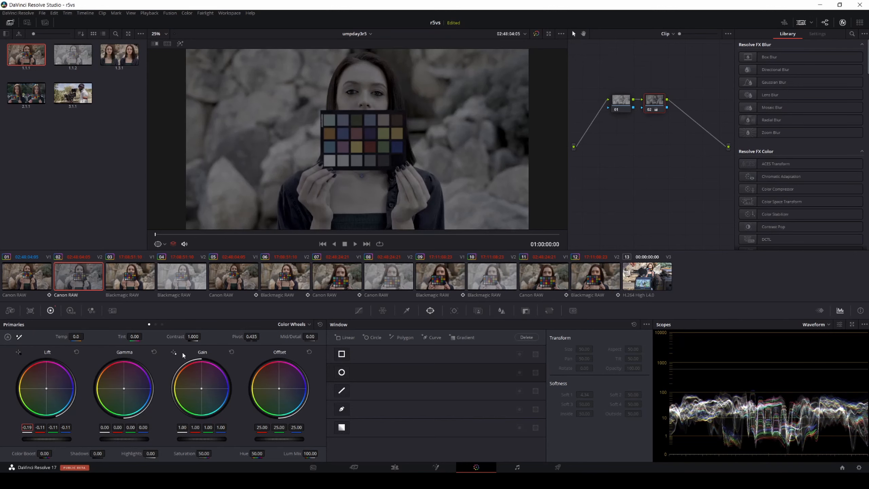
Step: Raise node 02's Lift luminance value in fine steps to -0.15
key("Up")
key("Up")
key("Up")
key("Up")
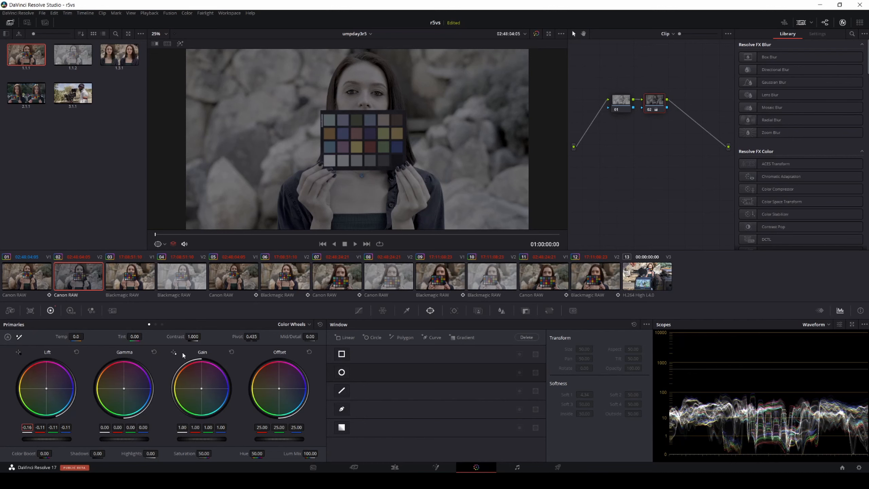
key("Up")
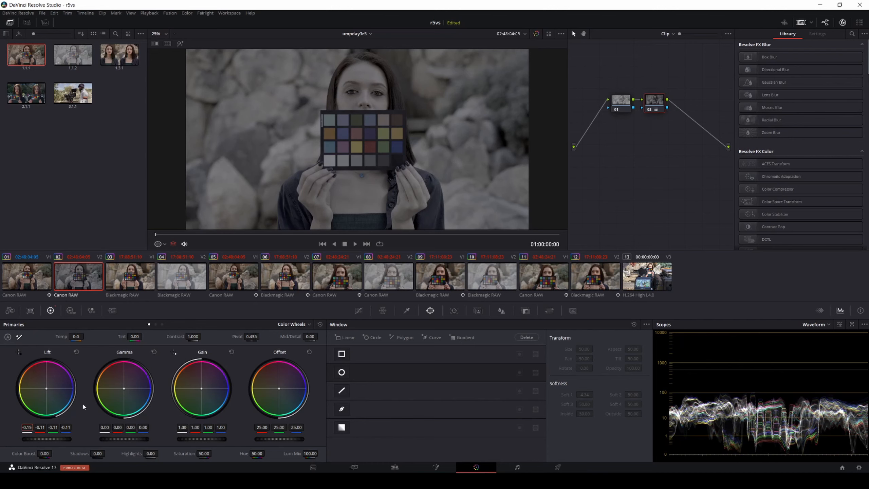
key("Tab")
Step: Go through the Edit page to the Deliver page and check the available render formats, keeping MP4
left_click(395, 467)
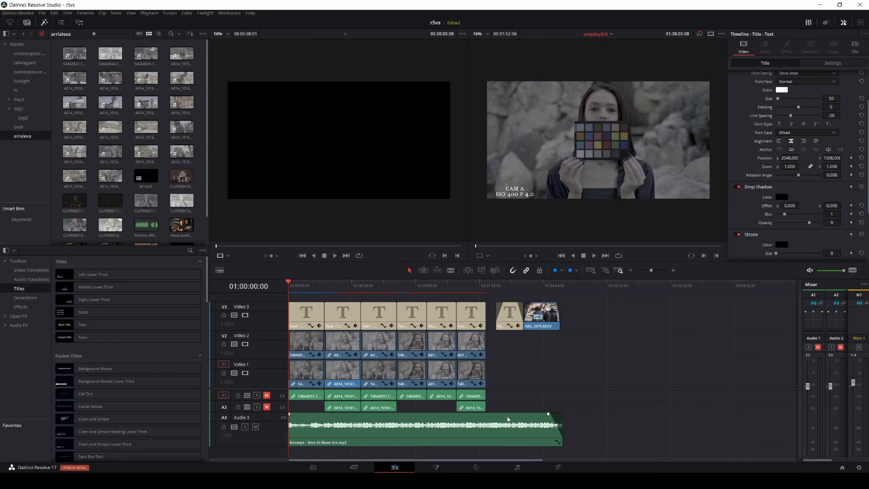
left_click(557, 467)
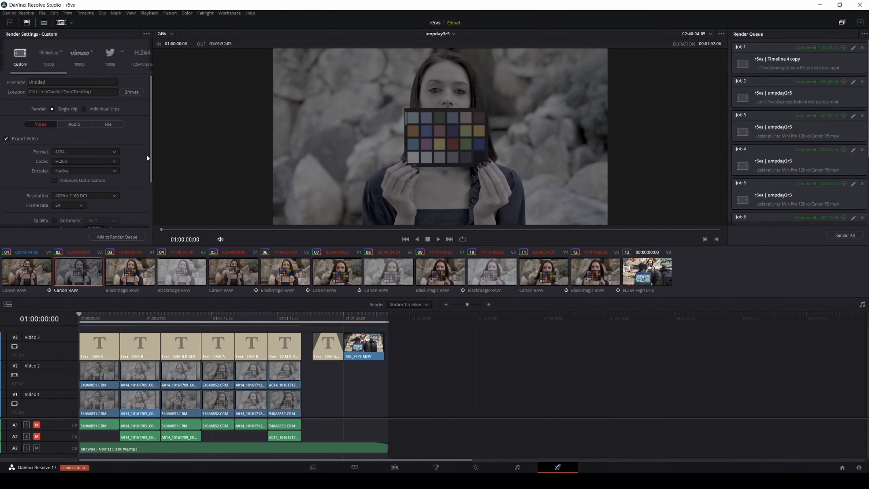
left_click(106, 152)
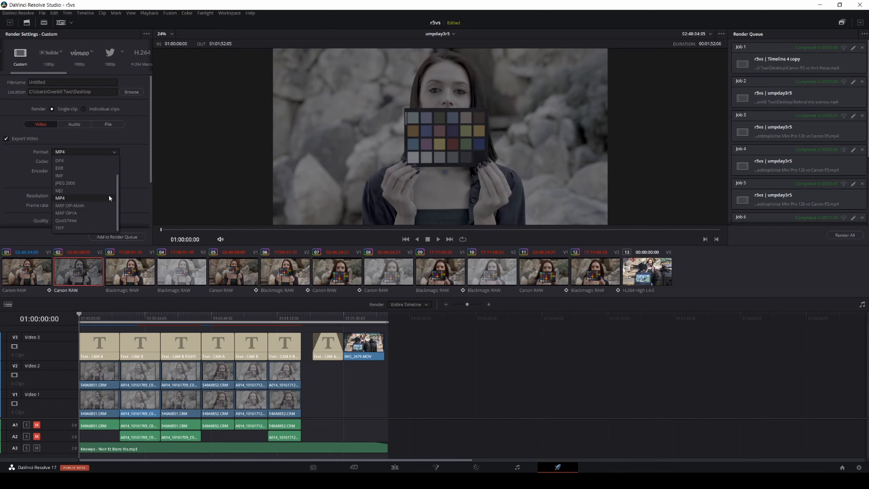
left_click(109, 195)
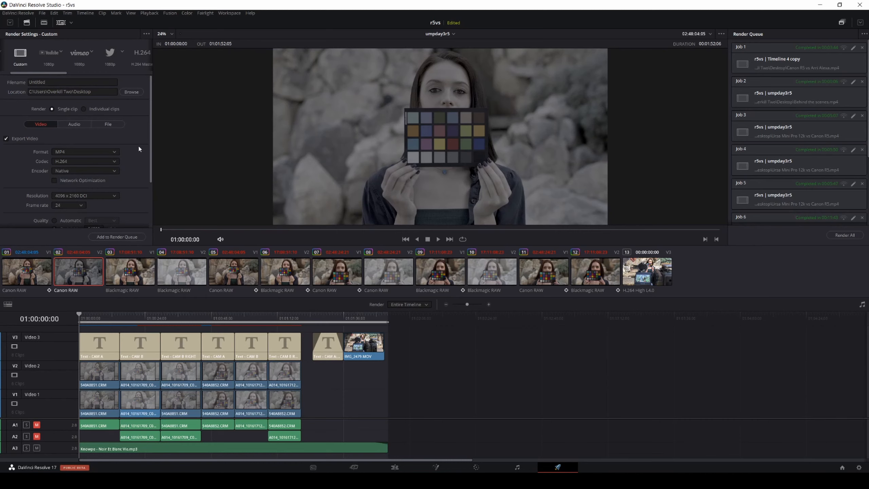
Step: Set the render format to QuickTime and look through its codecs and the remaining video settings, keeping H.264
left_click(100, 151)
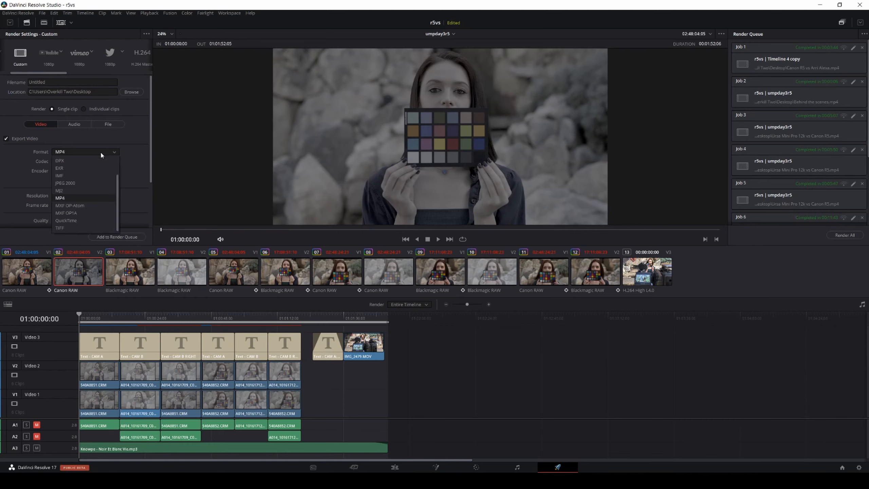
left_click(87, 217)
left_click(92, 161)
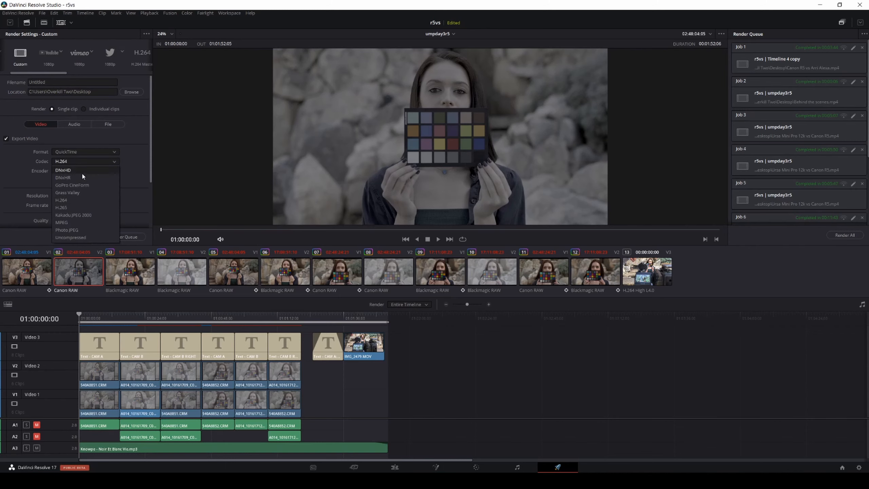
left_click(145, 174)
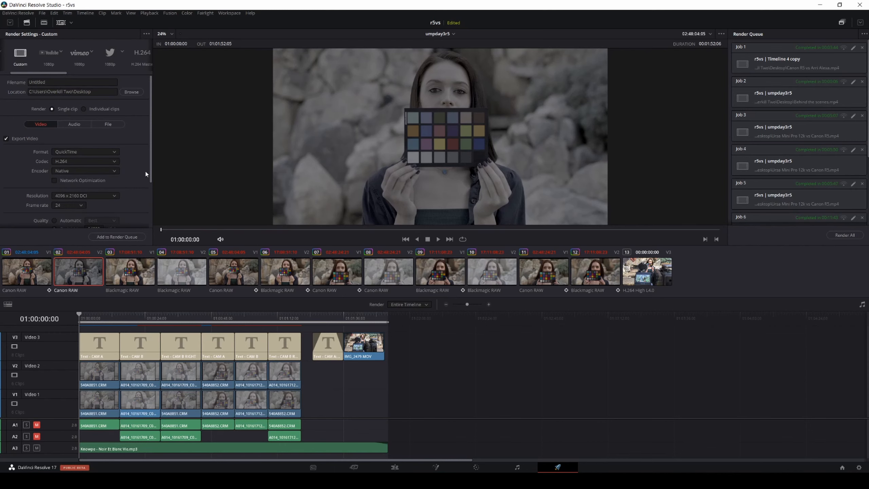
scroll(147, 173, "down", 2)
scroll(146, 172, "up", 2)
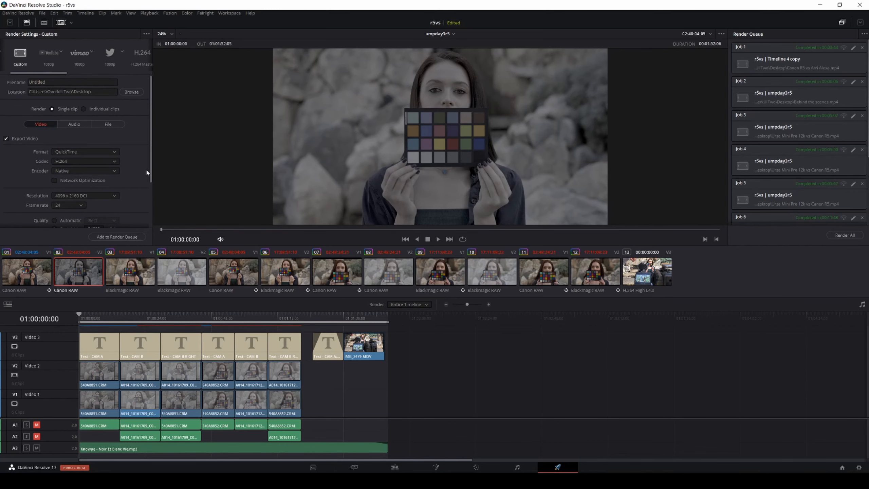